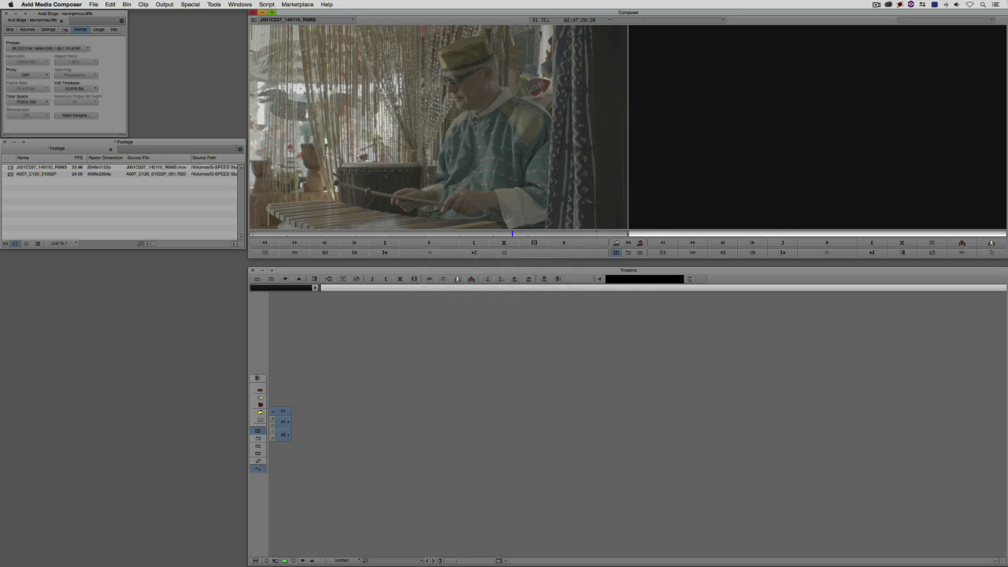
Step: Load clip J001C037_140110_R6MS into the source monitor, scrub back towards its beginning and play a short stretch
{"action": "left_click", "coordinate": [94, 229]}
{"action": "double_click", "coordinate": [25, 168]}
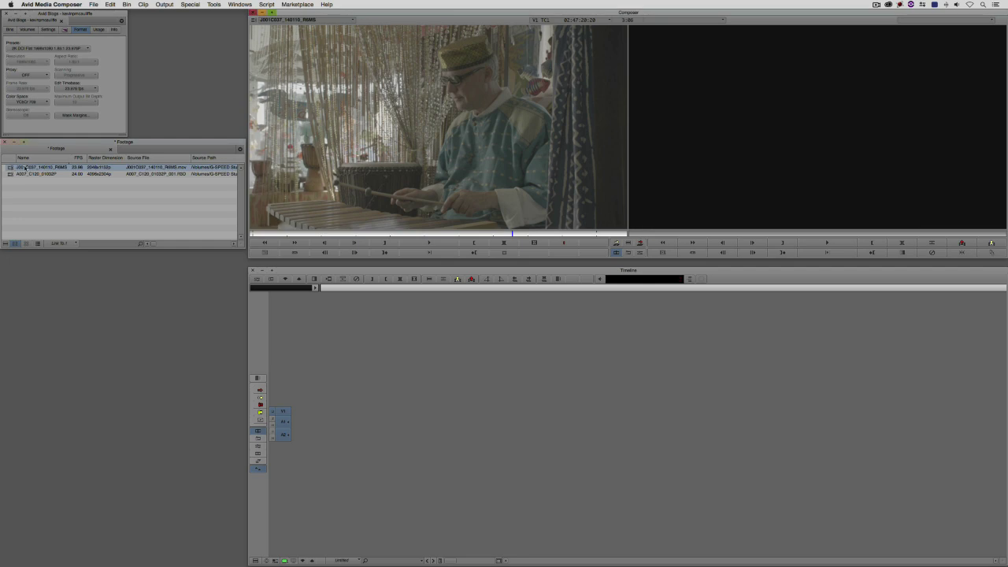
{"action": "left_click_drag", "start_coordinate": [290, 235], "coordinate": [252, 235]}
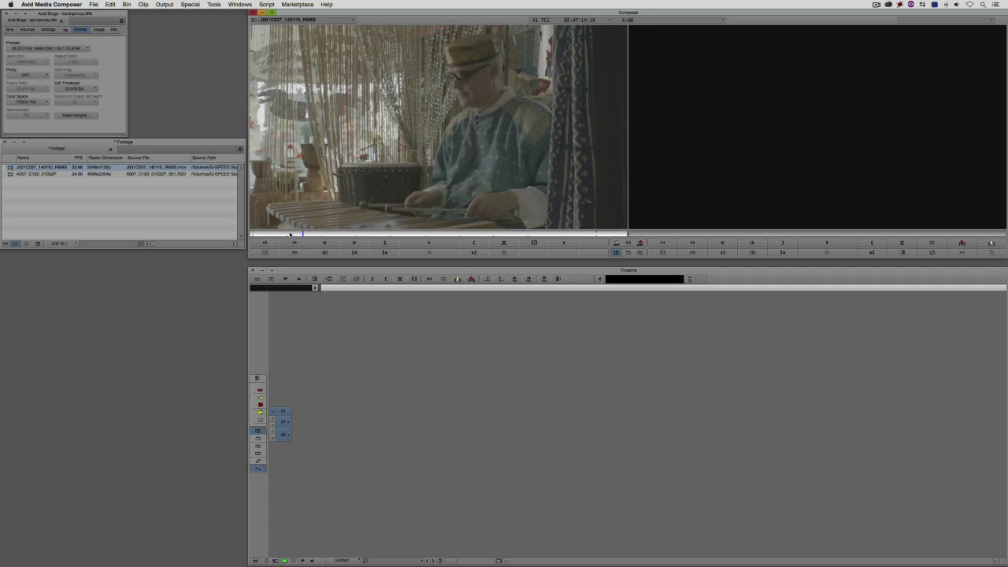
{"action": "left_click", "coordinate": [430, 242]}
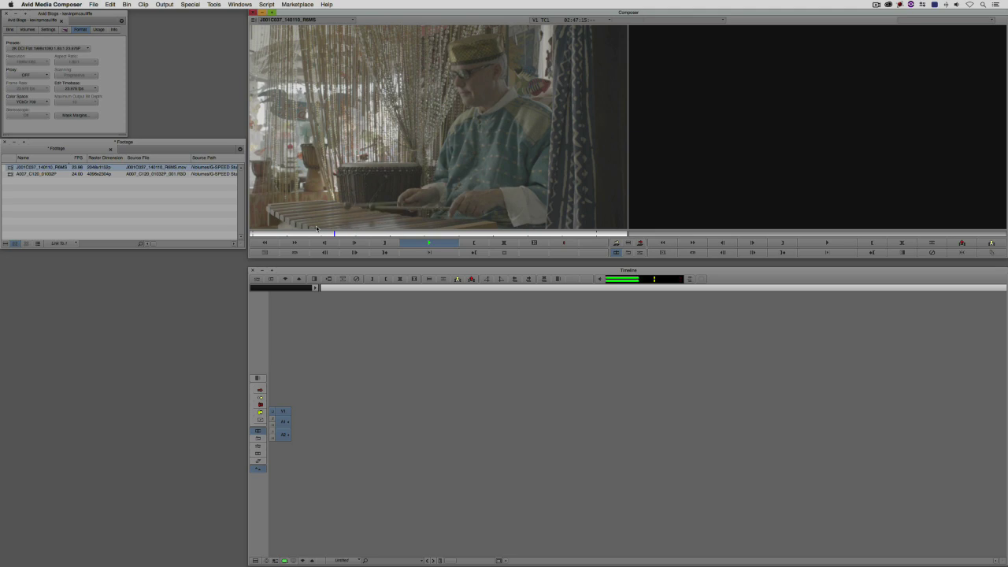
{"action": "key", "text": "space"}
Step: Preview clip A007_C120_01032P in the source monitor, and reload clip J001C037_140110_R6MS
{"action": "left_click", "coordinate": [10, 174]}
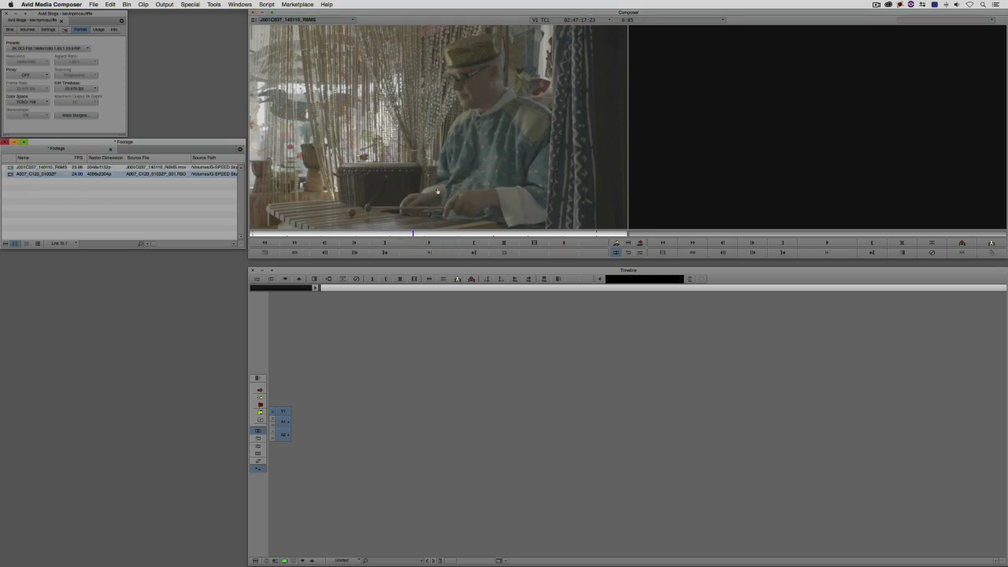
{"action": "left_click_drag", "start_coordinate": [437, 192], "coordinate": [437, 191]}
{"action": "left_click_drag", "start_coordinate": [382, 236], "coordinate": [254, 234]}
{"action": "left_click_drag", "start_coordinate": [39, 167], "coordinate": [336, 150]}
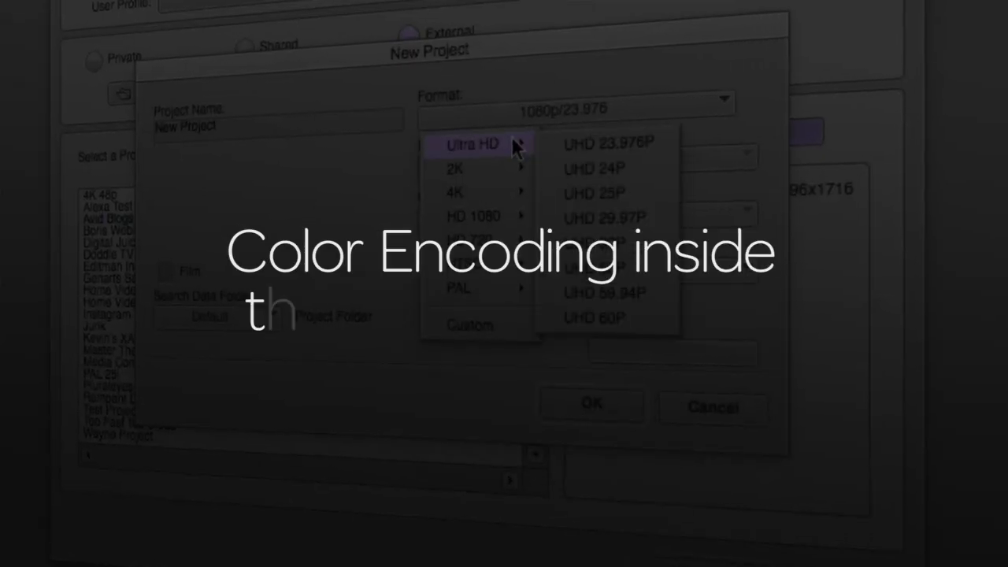
Step: In the source settings of clip J001C037_140110_R6MS, set the source color space to Arri ALEXA LogC [video levels]
{"action": "mouse_move", "coordinate": [492, 194]}
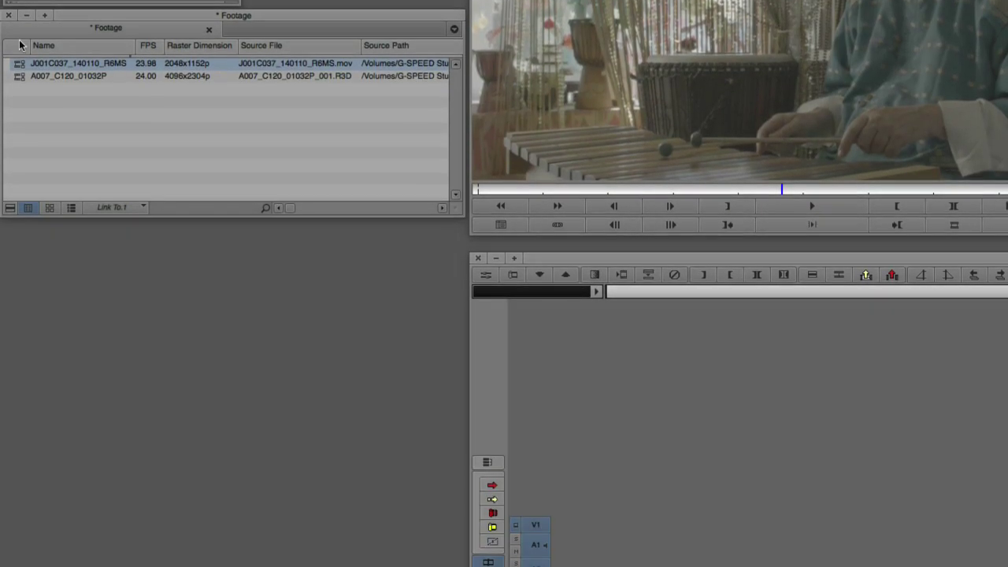
{"action": "left_click", "coordinate": [24, 319]}
{"action": "right_click", "coordinate": [23, 67]}
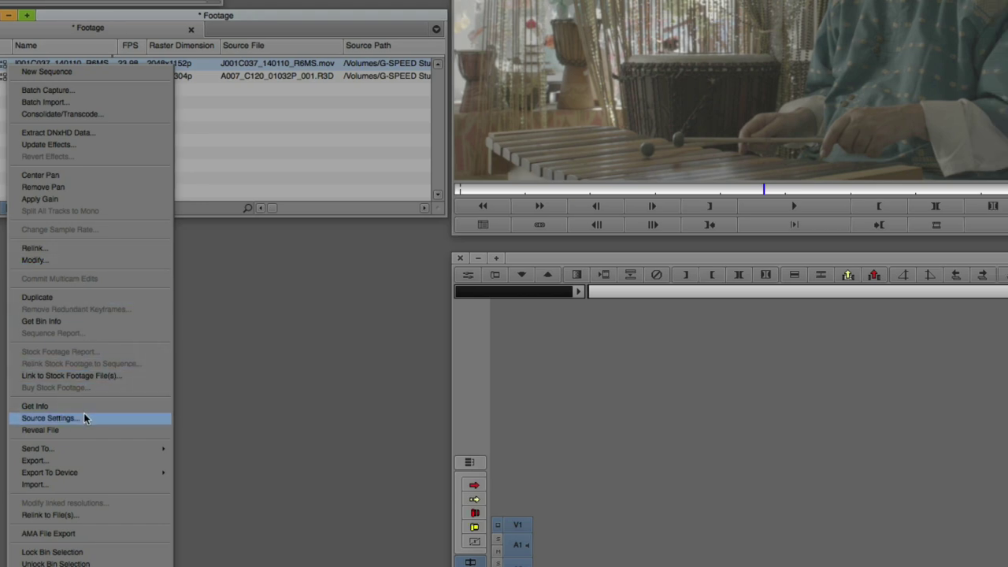
{"action": "left_click", "coordinate": [85, 418]}
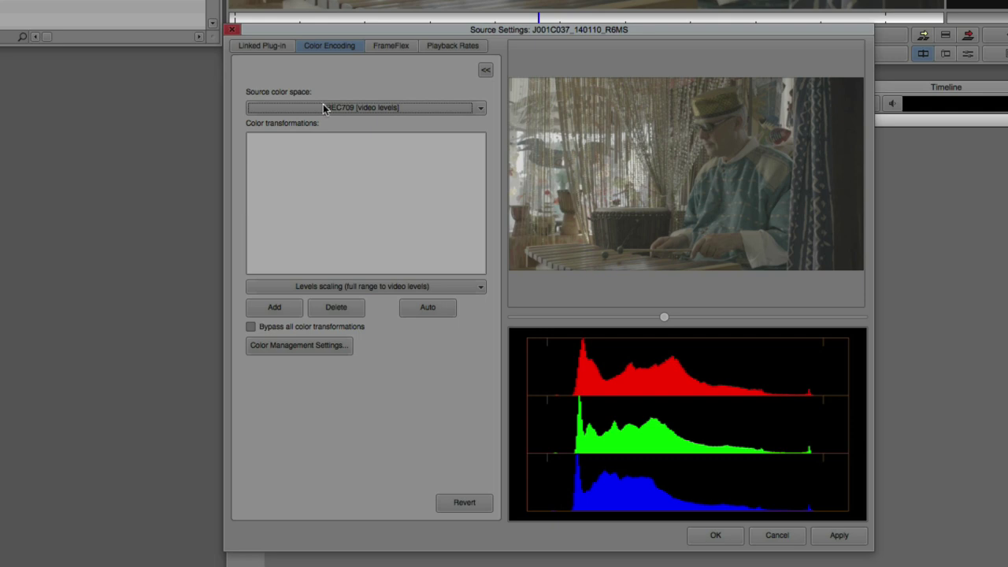
{"action": "left_click", "coordinate": [465, 109]}
{"action": "left_click_drag", "start_coordinate": [478, 135], "coordinate": [478, 152]}
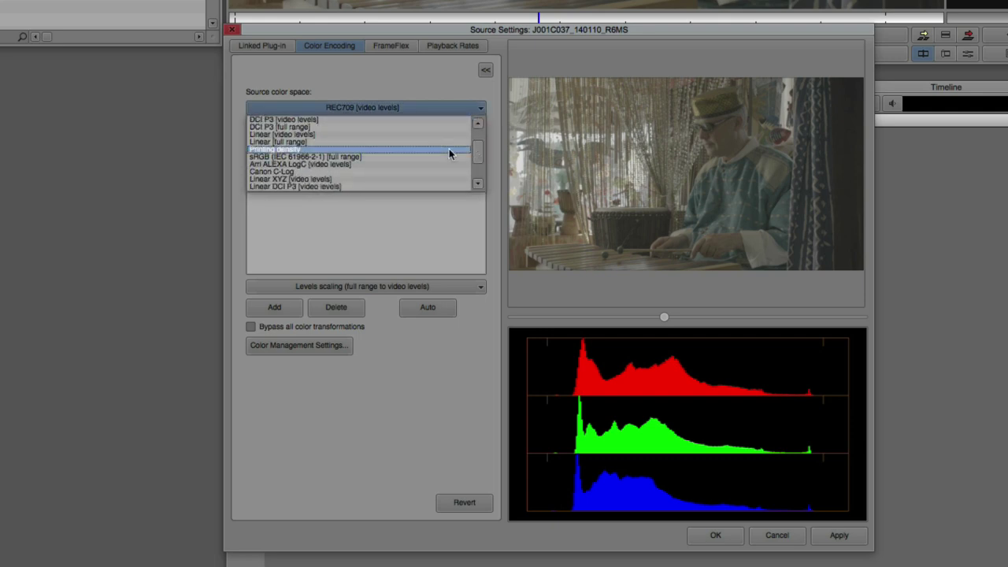
{"action": "left_click", "coordinate": [382, 164]}
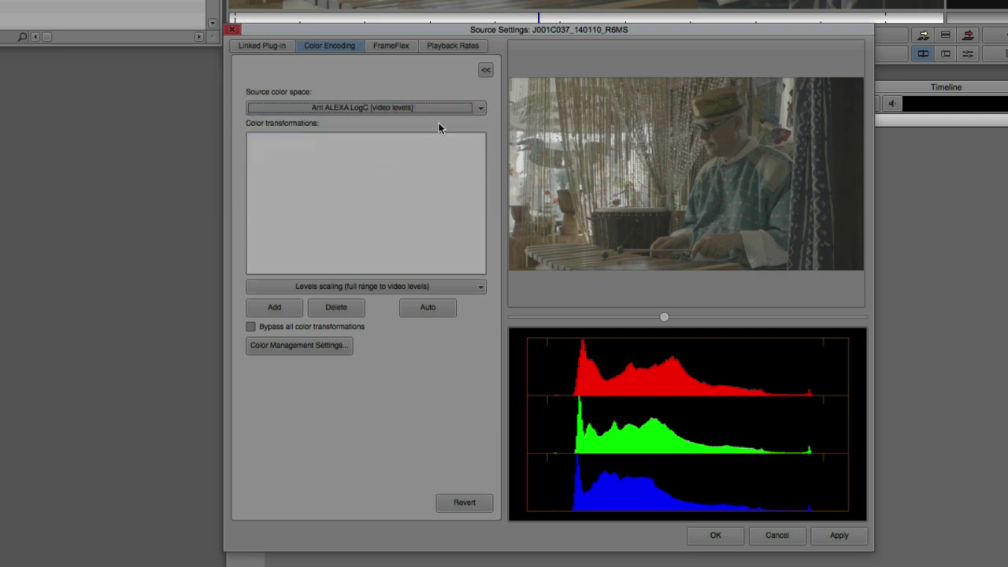
Step: Add the automatic Arri ALEXA LogC to REC709 color transformation, apply it to the clip and close its source settings
{"action": "left_click", "coordinate": [428, 307]}
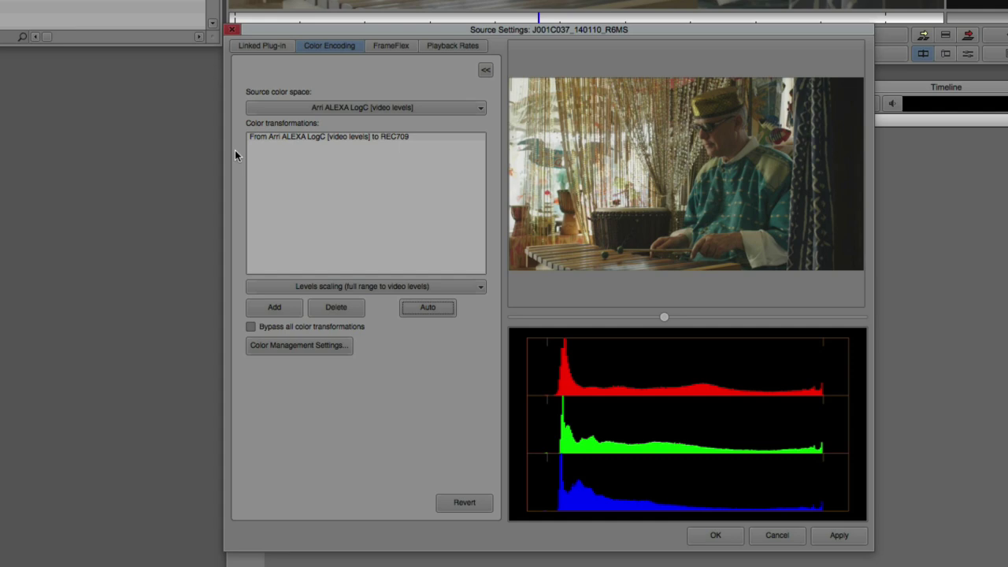
{"action": "left_click", "coordinate": [839, 535]}
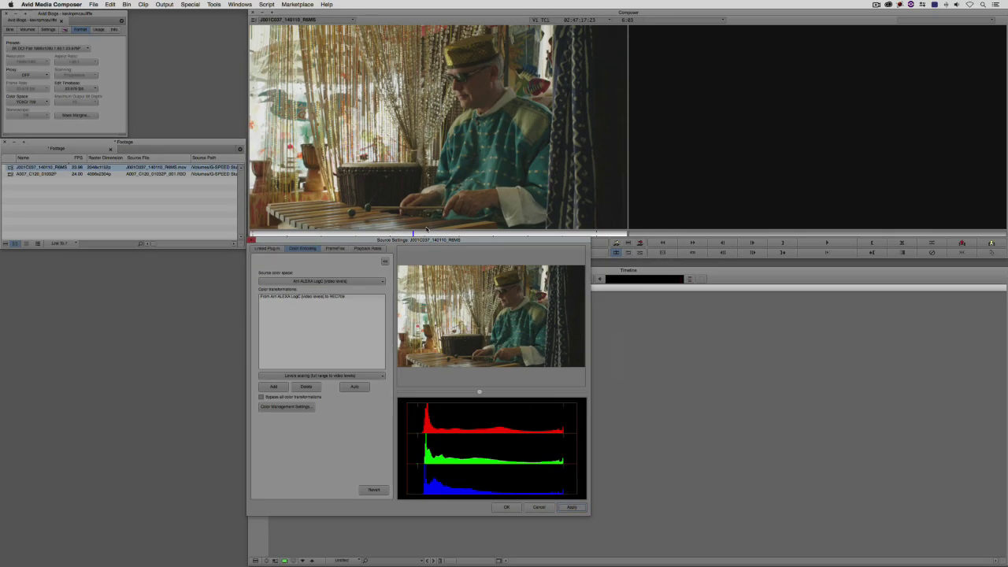
{"action": "left_click", "coordinate": [509, 506]}
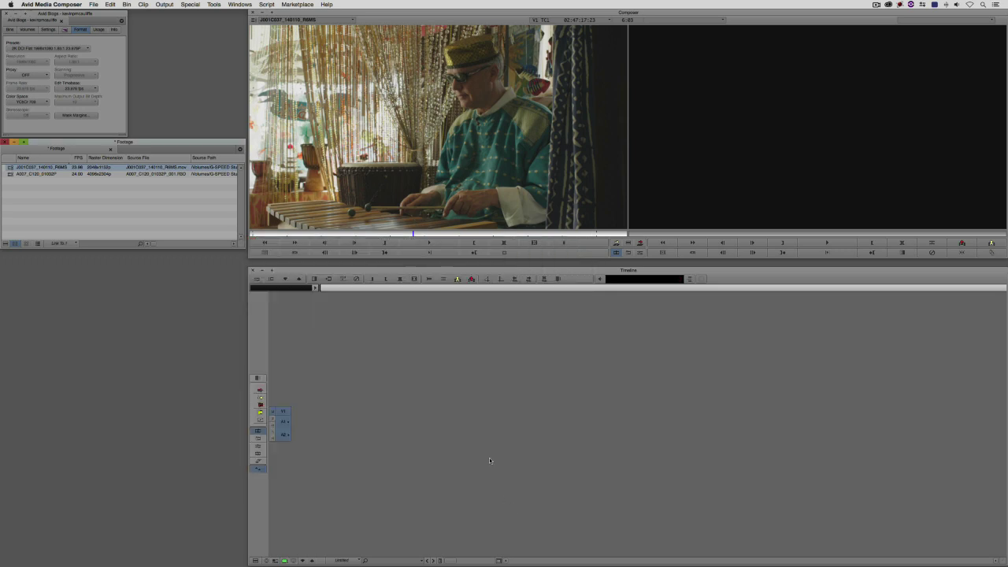
Step: Scrub through the color-transformed J001C037_140110_R6MS, compare it with A007_C120_01032P, and reload the first clip
{"action": "left_click_drag", "start_coordinate": [347, 234], "coordinate": [545, 239]}
{"action": "left_click_drag", "start_coordinate": [10, 174], "coordinate": [392, 210]}
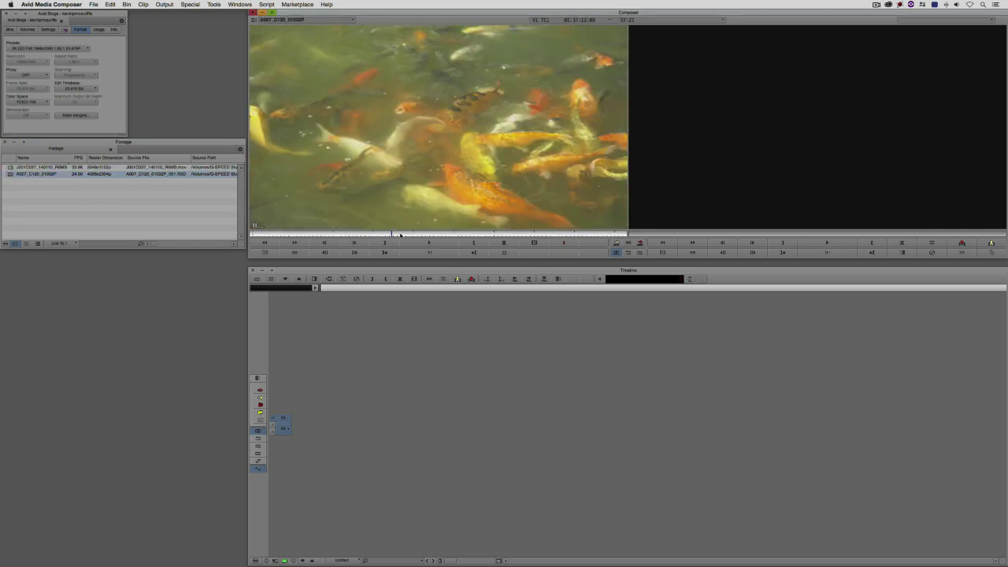
{"action": "left_click", "coordinate": [451, 235]}
{"action": "left_click_drag", "start_coordinate": [11, 167], "coordinate": [282, 217]}
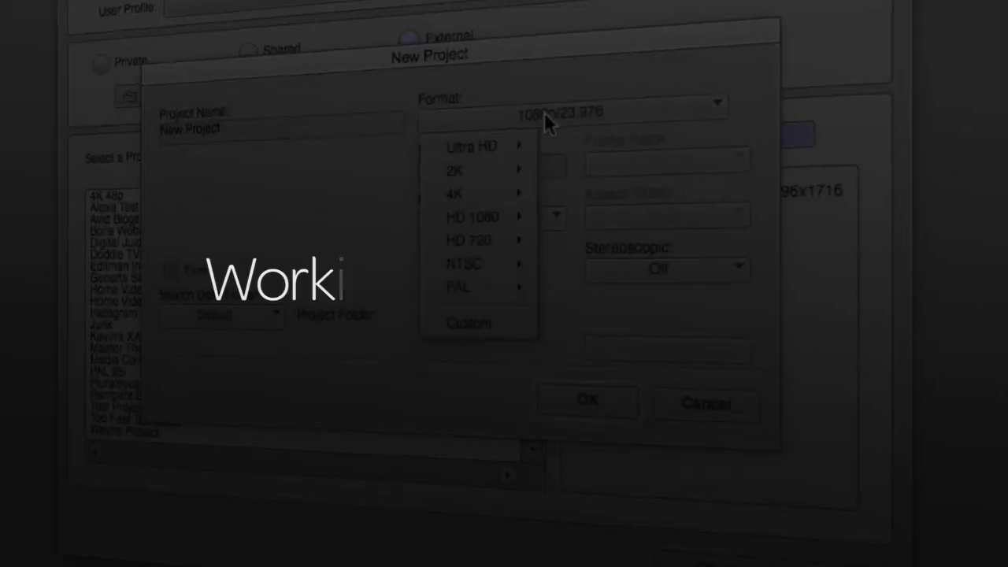
Step: Open the FrameFlex source settings of clip J001C037_140110_R6MS and reposition the dialog so the project format stays in view
{"action": "mouse_move", "coordinate": [516, 141]}
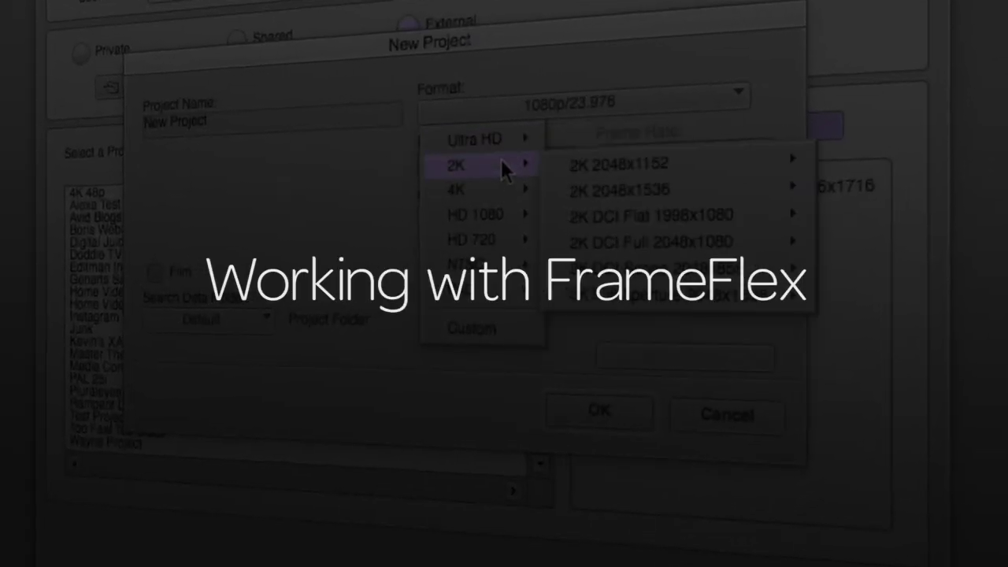
{"action": "mouse_move", "coordinate": [494, 189]}
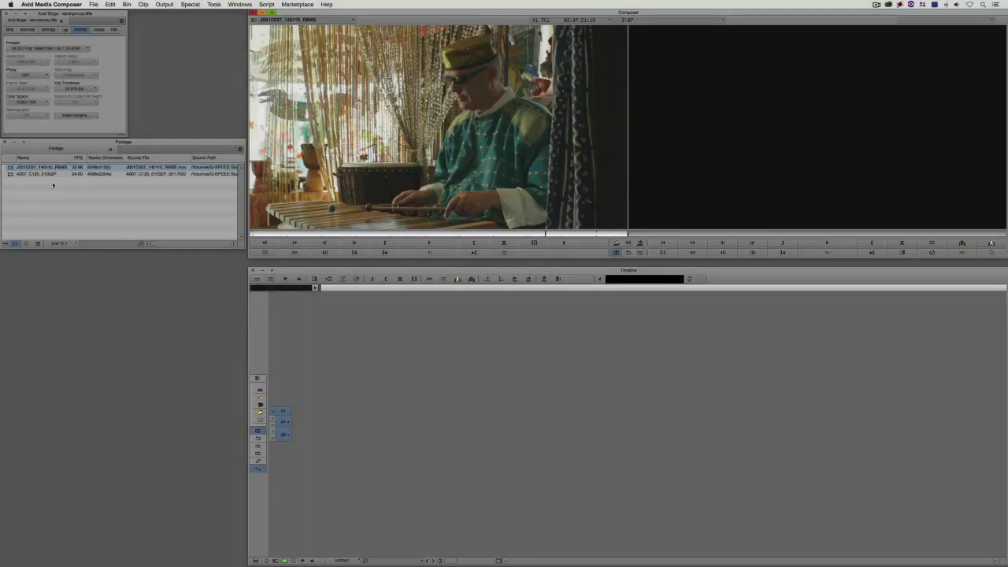
{"action": "right_click", "coordinate": [12, 169]}
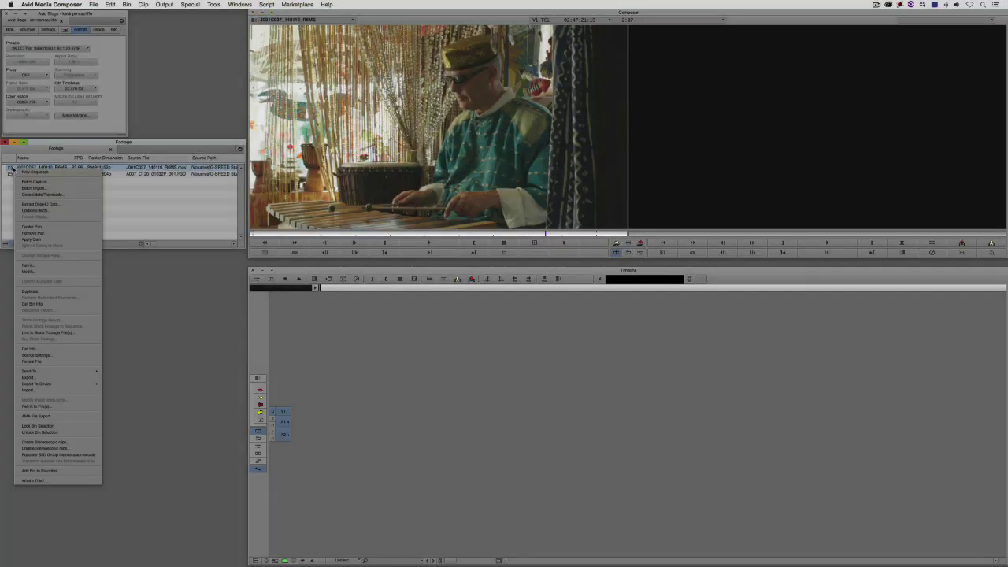
{"action": "left_click", "coordinate": [35, 355]}
{"action": "left_click", "coordinate": [420, 156]}
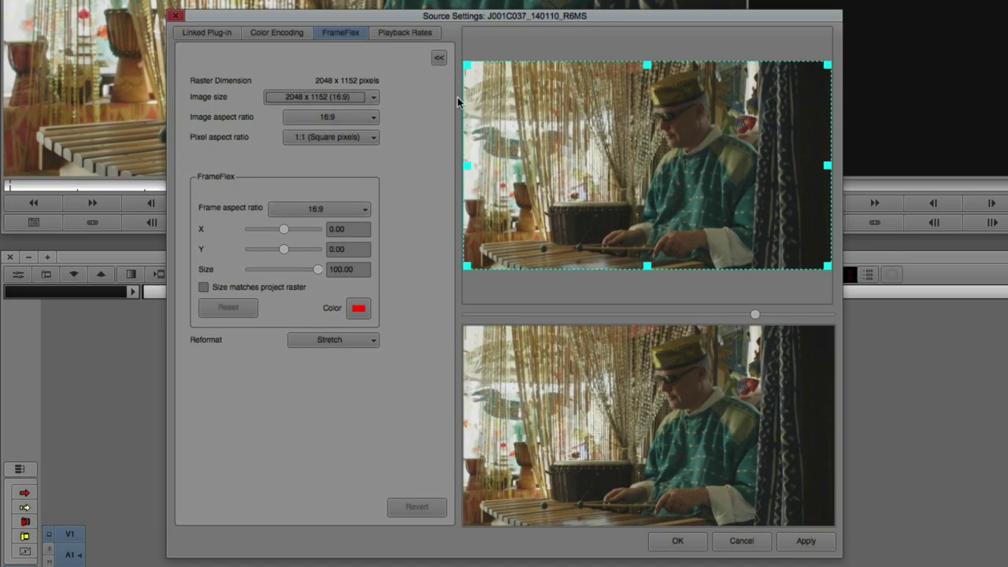
{"action": "mouse_move", "coordinate": [270, 18]}
{"action": "left_mouse_down"}
{"action": "mouse_move", "coordinate": [105, 0]}
{"action": "mouse_move", "coordinate": [274, 0]}
{"action": "left_mouse_up"}
{"action": "left_click_drag", "start_coordinate": [337, 41], "coordinate": [322, 35]}
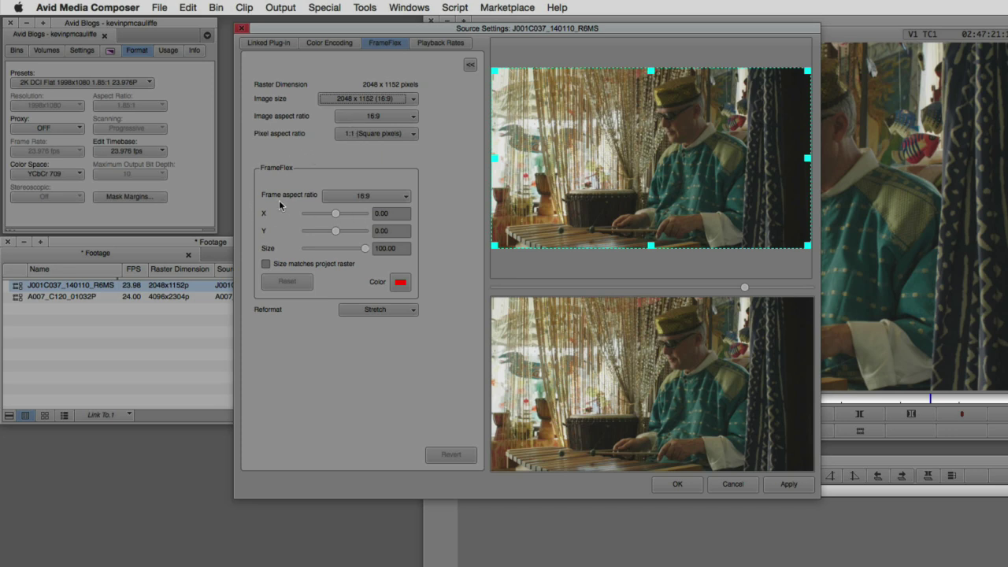
Step: Set the clip's FrameFlex frame aspect ratio to 1.85:1 and apply it, keeping the source monitor unobstructed
{"action": "left_click", "coordinate": [386, 197]}
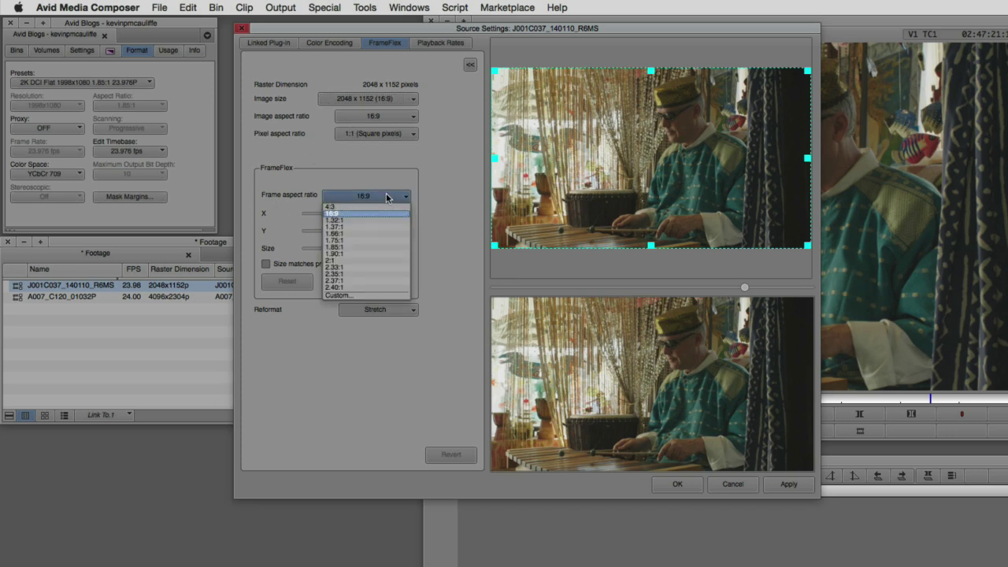
{"action": "left_click", "coordinate": [349, 245]}
{"action": "left_click", "coordinate": [794, 485]}
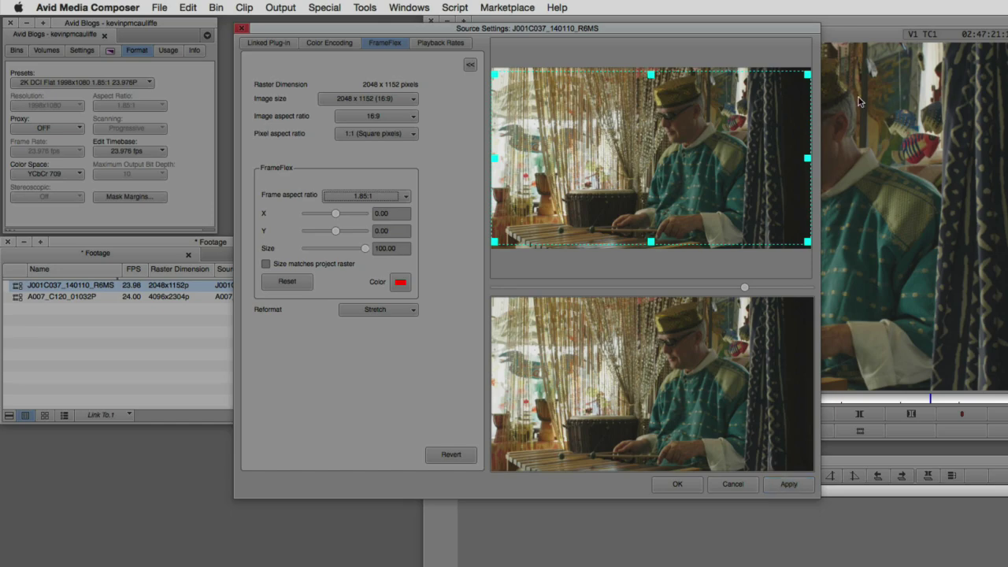
{"action": "left_click_drag", "start_coordinate": [682, 32], "coordinate": [920, 418]}
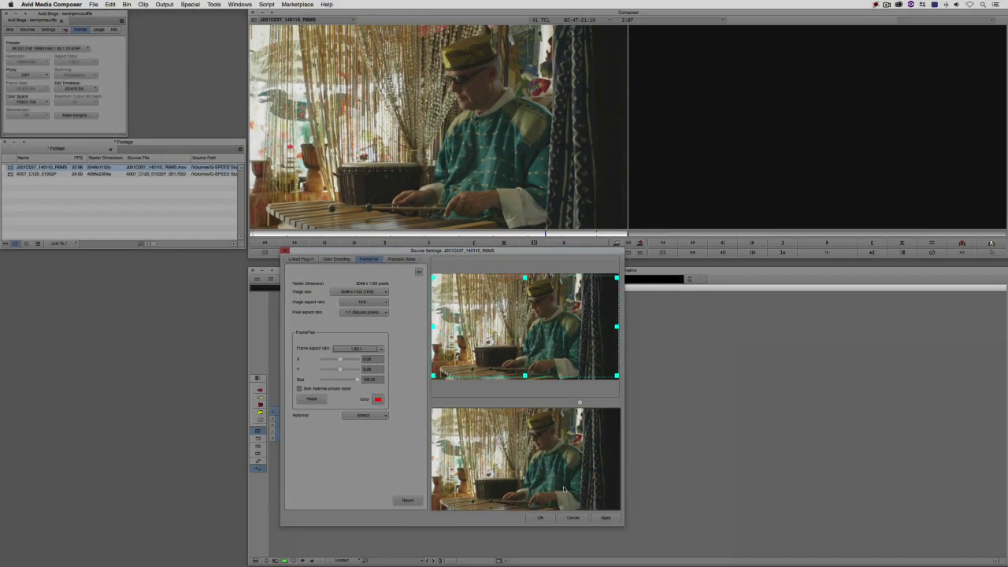
{"action": "left_click", "coordinate": [606, 517]}
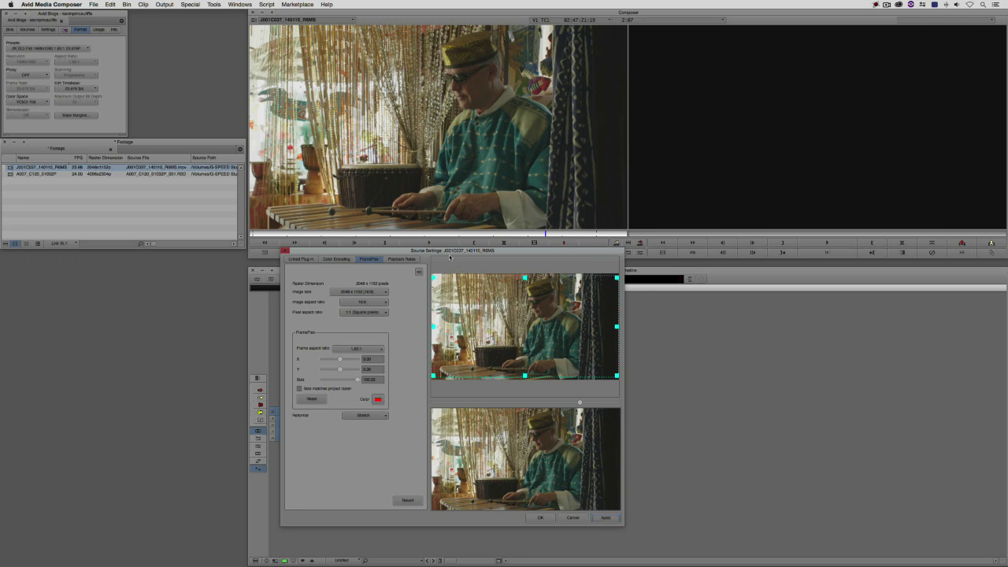
Step: Shrink the FrameFlex frame to about 60% size, place it over the drum and the player's hands, apply it and close the settings
{"action": "left_click_drag", "start_coordinate": [448, 252], "coordinate": [439, 246]}
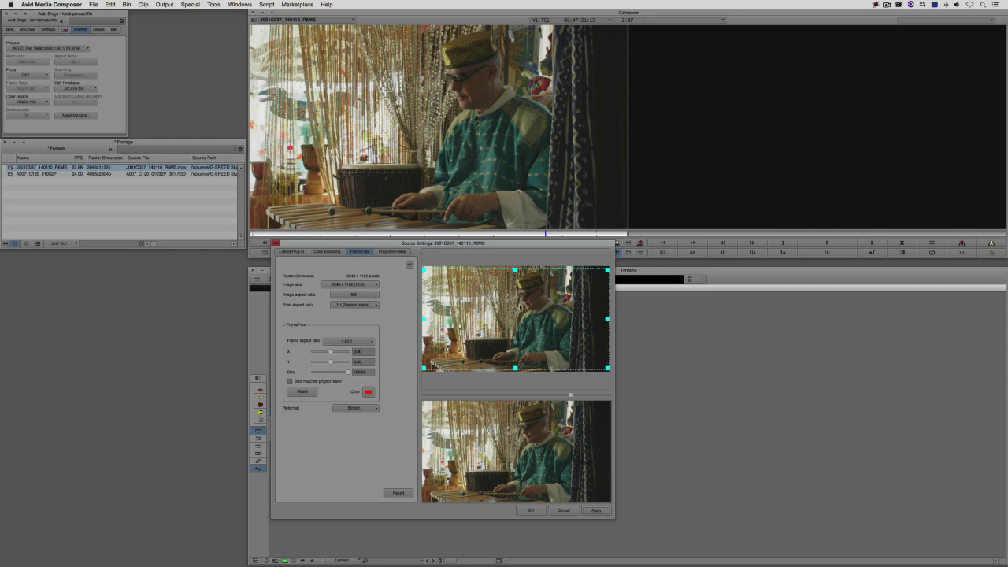
{"action": "left_click_drag", "start_coordinate": [607, 270], "coordinate": [550, 308]}
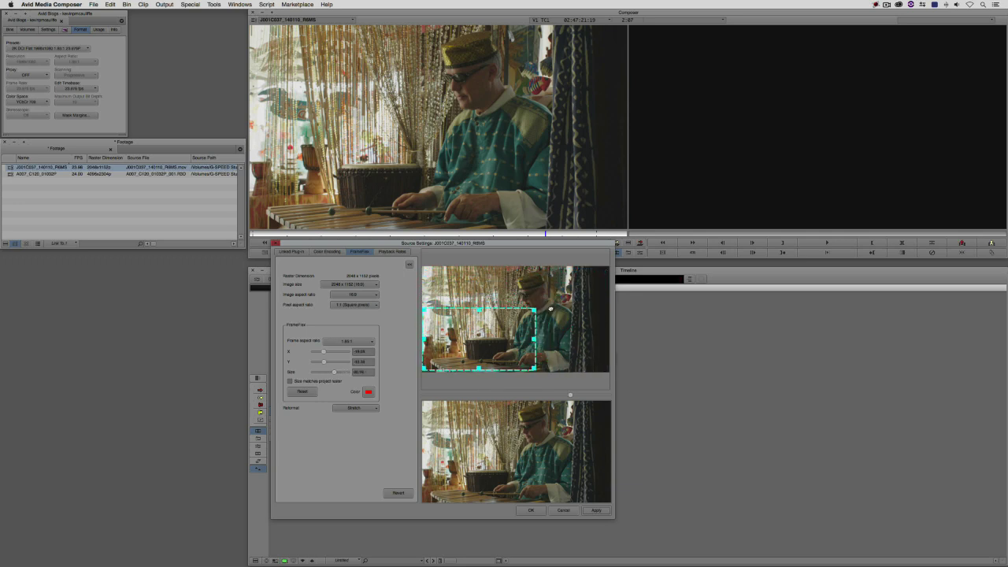
{"action": "mouse_move", "coordinate": [503, 346]}
{"action": "left_mouse_down"}
{"action": "mouse_move", "coordinate": [511, 349]}
{"action": "mouse_move", "coordinate": [497, 334]}
{"action": "left_mouse_up"}
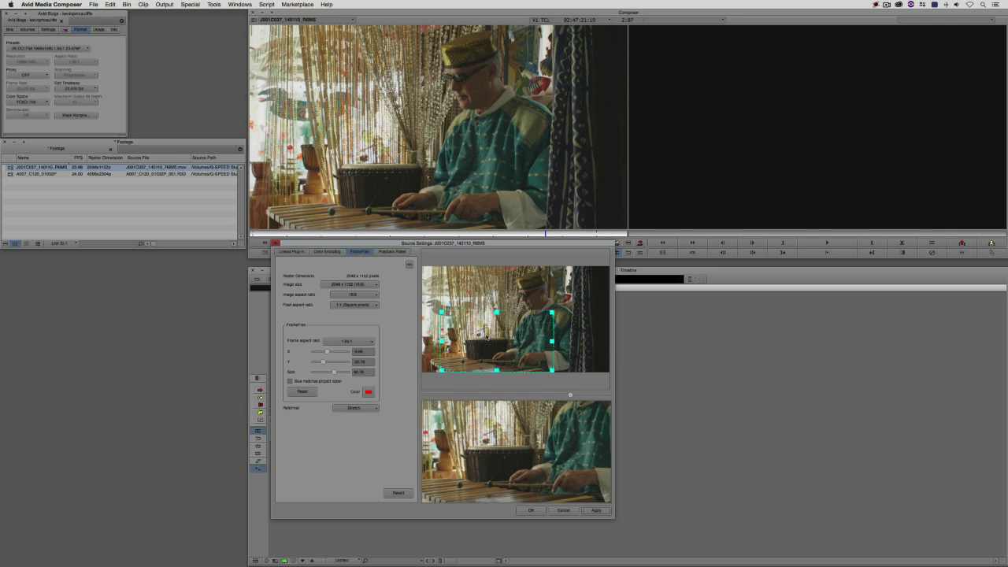
{"action": "left_click", "coordinate": [596, 510]}
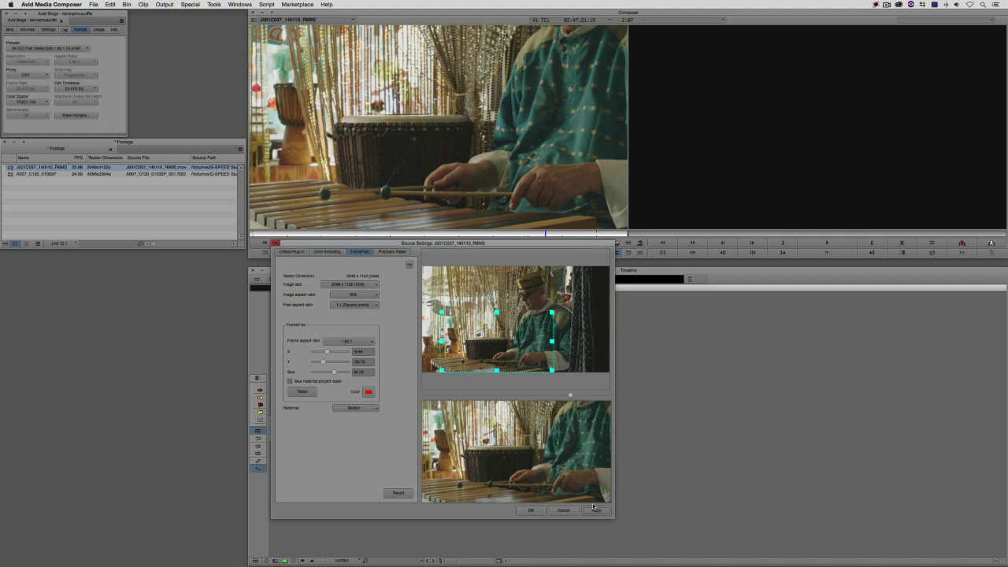
{"action": "left_click", "coordinate": [539, 510]}
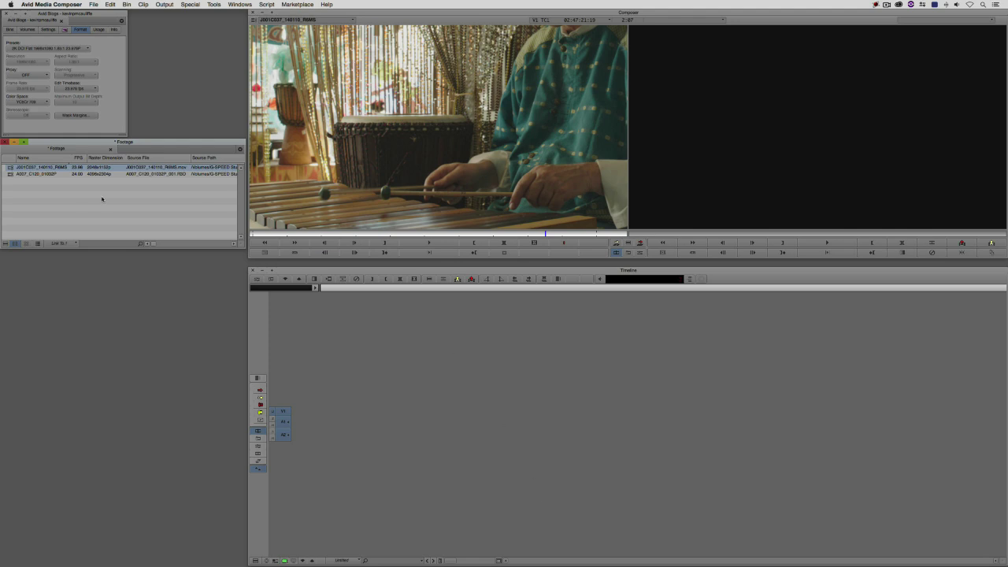
Step: Start a new sequence with the marked section of A007_C120_01032P and append a 2:16 section of J001C037_140110_R6MS
{"action": "left_click_drag", "start_coordinate": [12, 175], "coordinate": [397, 228]}
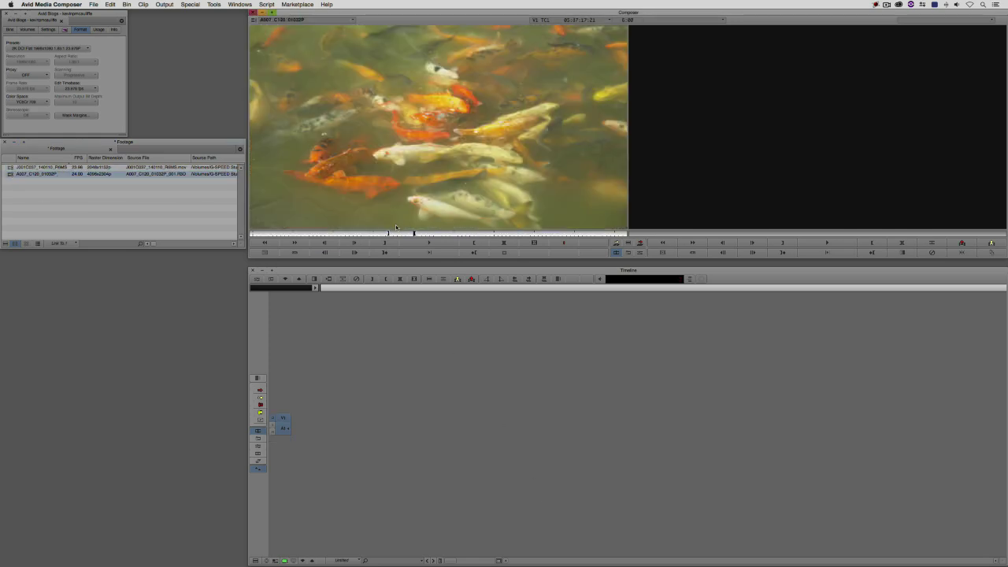
{"action": "key", "text": "v"}
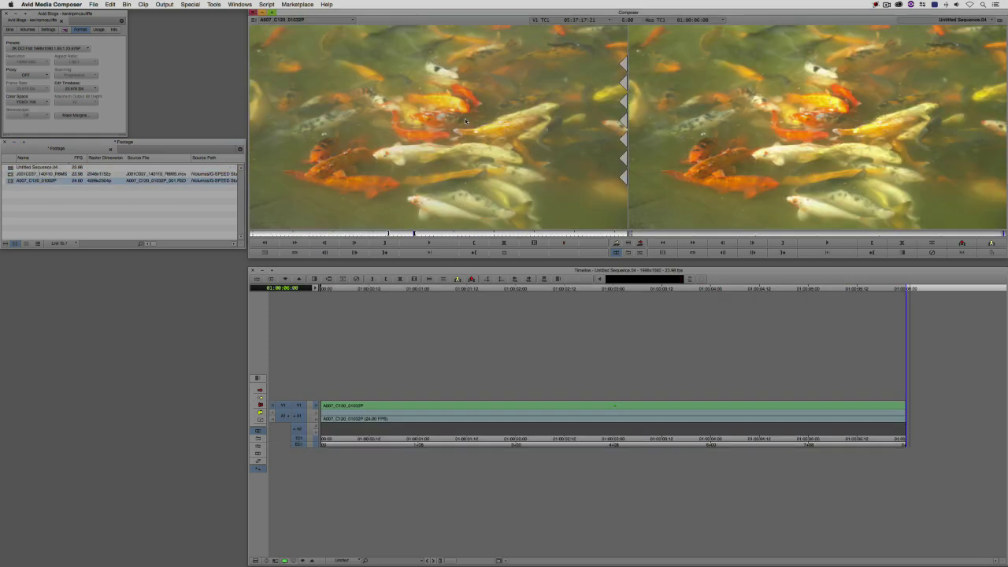
{"action": "left_click_drag", "start_coordinate": [8, 174], "coordinate": [477, 173]}
{"action": "key", "text": "i"}
{"action": "key", "text": "o"}
{"action": "key", "text": "b"}
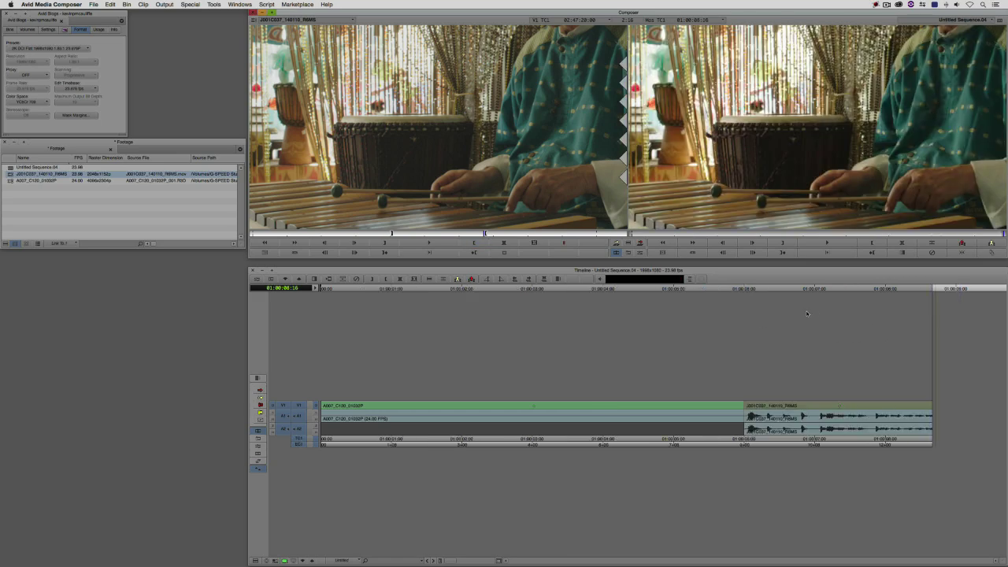
Step: Mark a further section of A007_C120_01032P, 7:18 long, and add it to the end of the sequence
{"action": "left_click", "coordinate": [190, 181]}
{"action": "left_click_drag", "start_coordinate": [477, 219], "coordinate": [453, 233]}
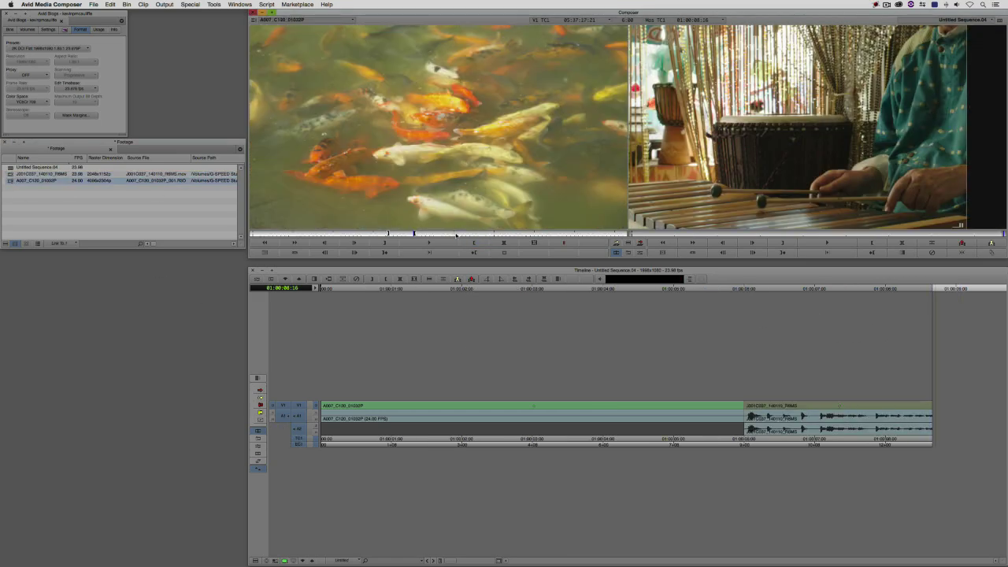
{"action": "key", "text": "l"}
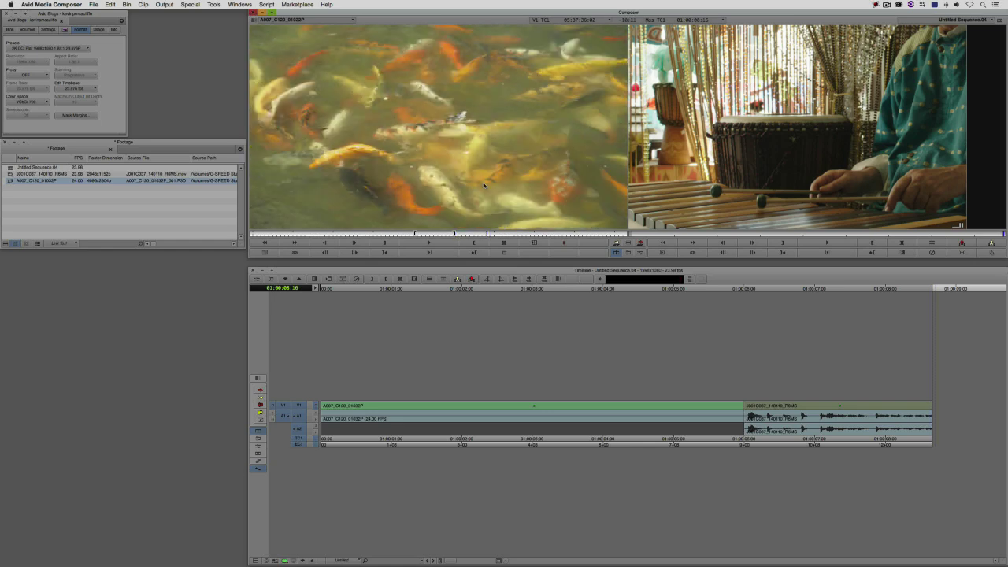
{"action": "key", "text": "b"}
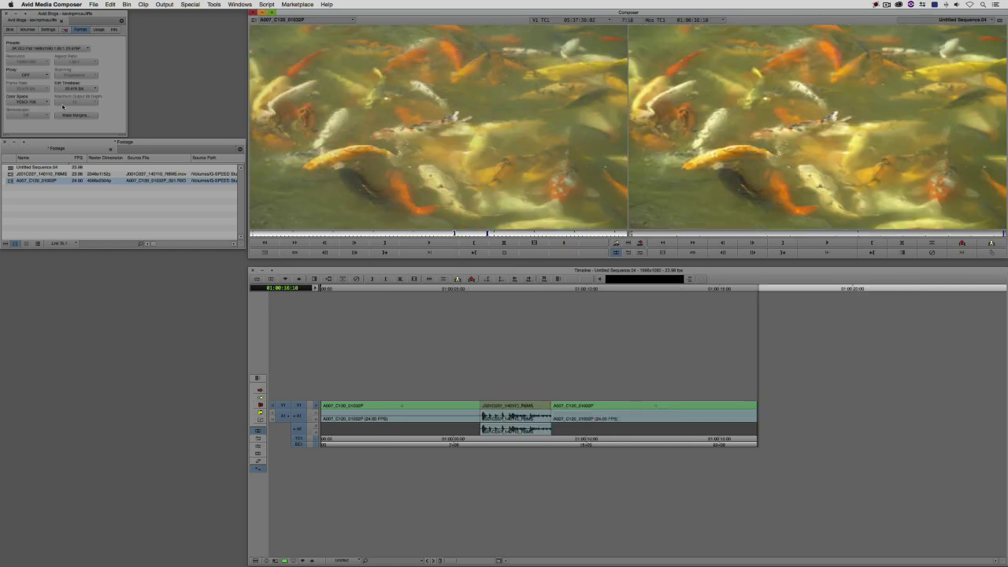
Step: Load J001C037_140110_R6MS, mark a 2:13 section of it and add it to the end of the sequence
{"action": "left_click_drag", "start_coordinate": [31, 173], "coordinate": [452, 173]}
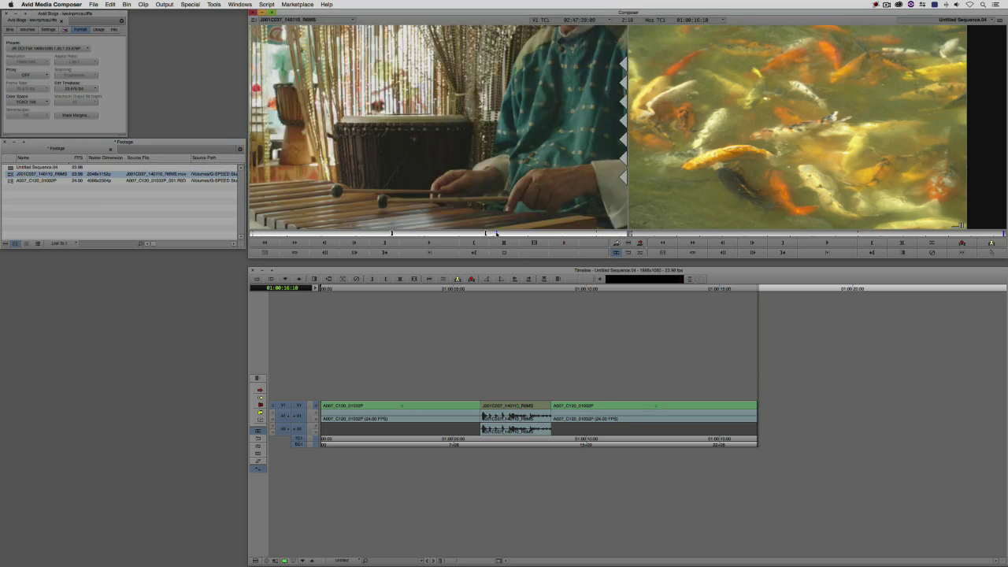
{"action": "mouse_move", "coordinate": [498, 233]}
{"action": "left_mouse_down"}
{"action": "mouse_move", "coordinate": [589, 234]}
{"action": "mouse_move", "coordinate": [511, 223]}
{"action": "left_mouse_up"}
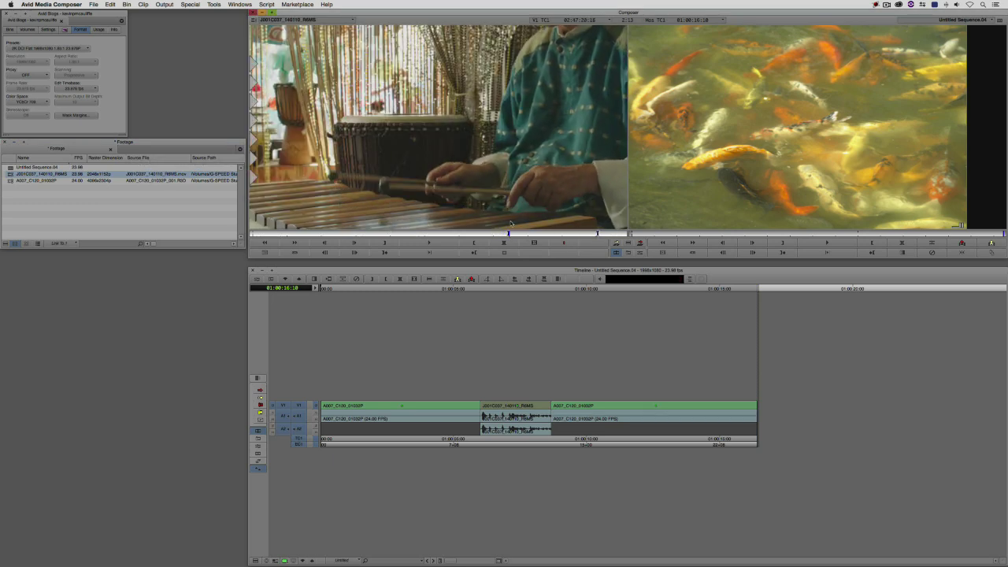
{"action": "key", "text": "b"}
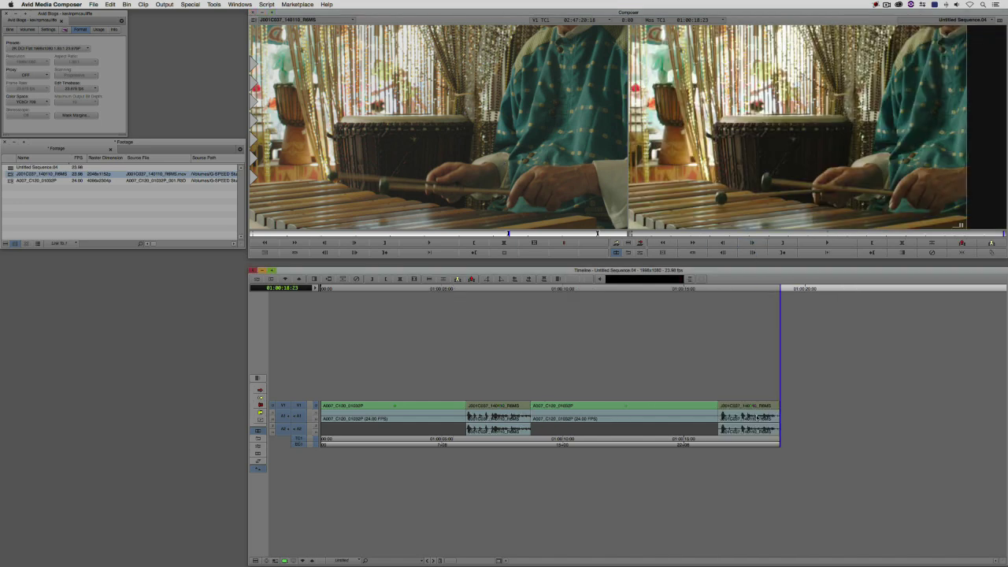
Step: Open the Effect Editor on the last J001C037_140110_R6MS clip in the timeline to examine its Color Adapter and FrameFlex source effects
{"action": "key", "text": "super+8"}
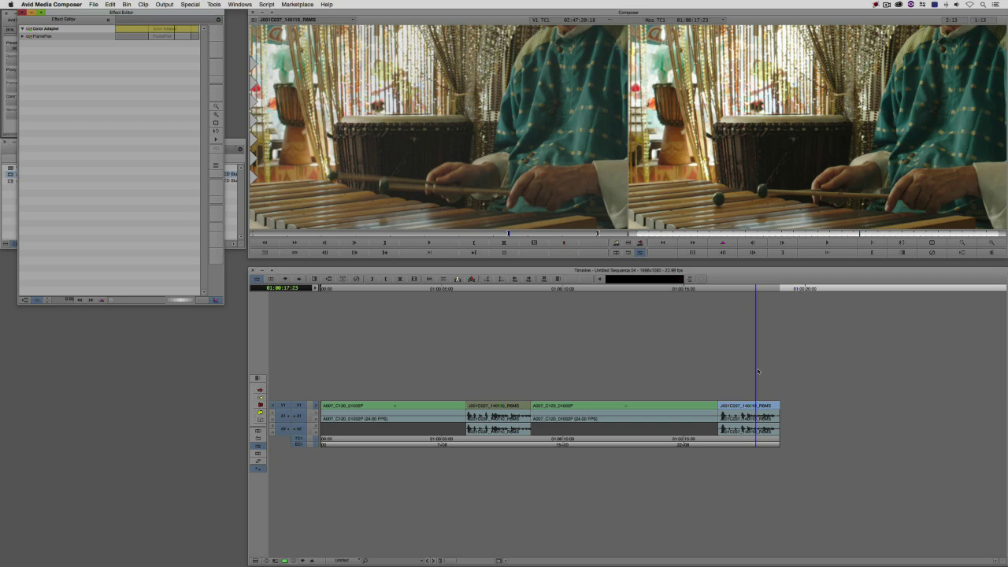
{"action": "left_click", "coordinate": [48, 37]}
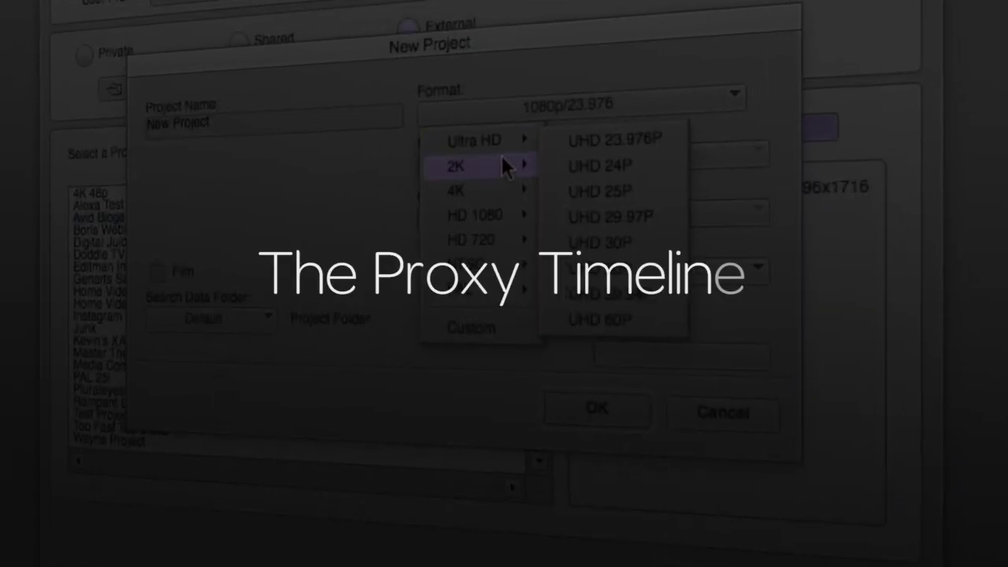
Step: Change the project format preset to 4K DCI Full 4096x2160 at 23.976P
{"action": "mouse_move", "coordinate": [495, 189]}
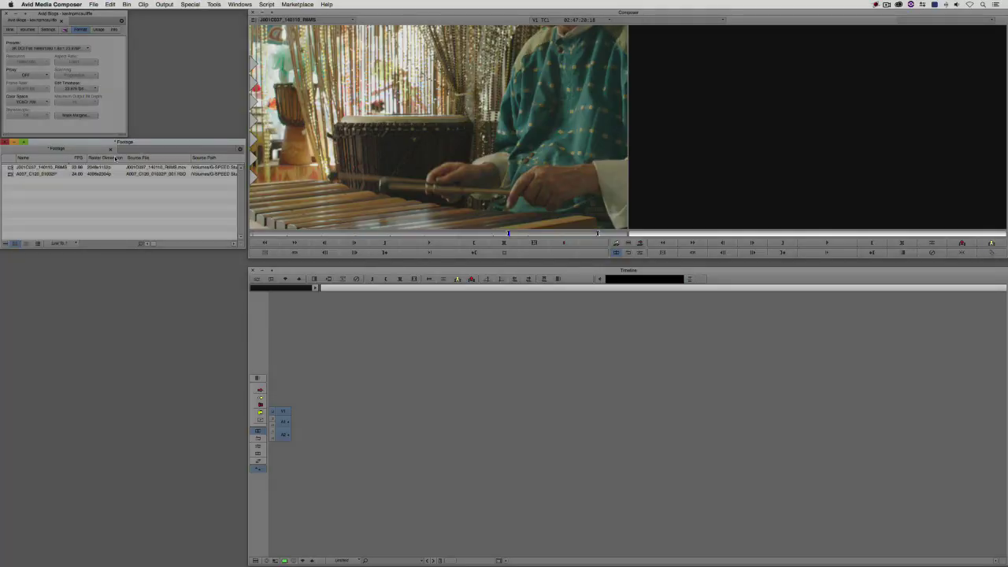
{"action": "left_click", "coordinate": [42, 48]}
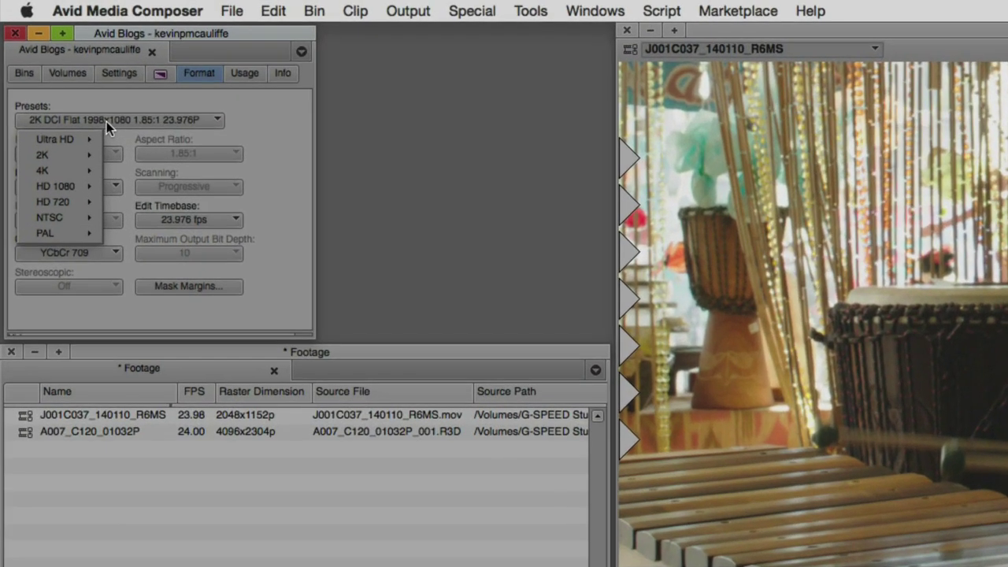
{"action": "mouse_move", "coordinate": [82, 169]}
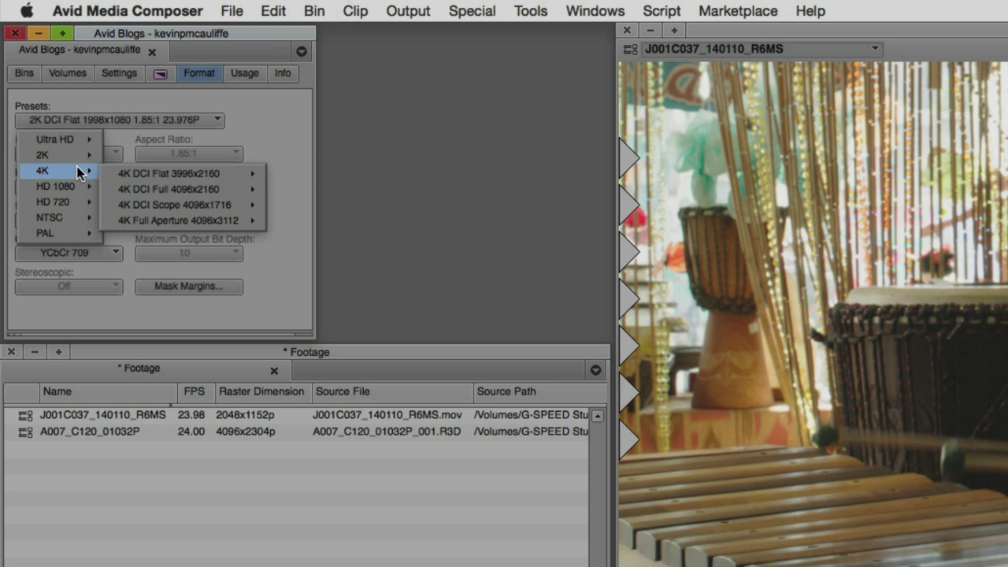
{"action": "mouse_move", "coordinate": [147, 191]}
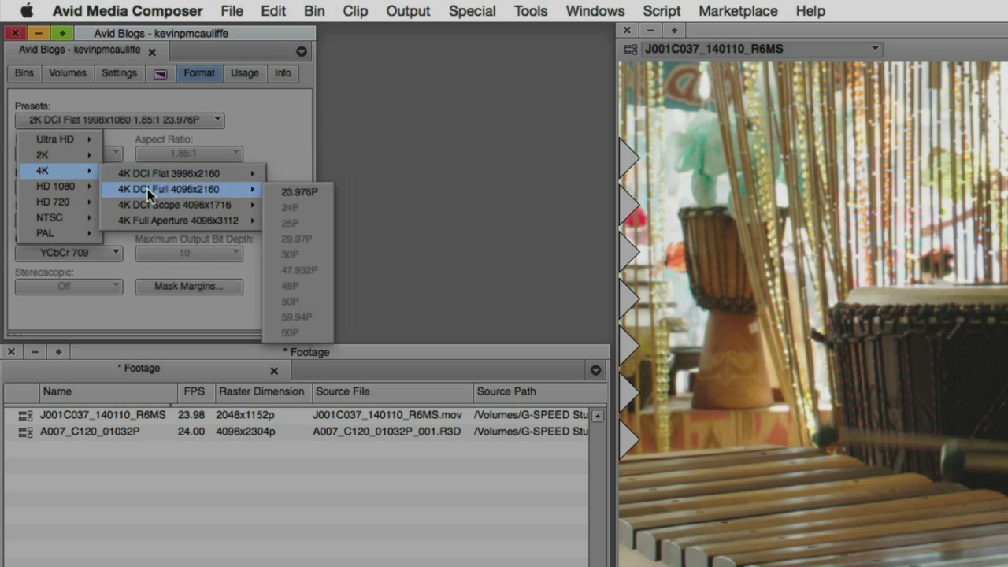
{"action": "left_click", "coordinate": [290, 193]}
Step: Load A007_C120_01032P, mark a section about 27 seconds long and edit it into a new 4K sequence
{"action": "left_click", "coordinate": [48, 433]}
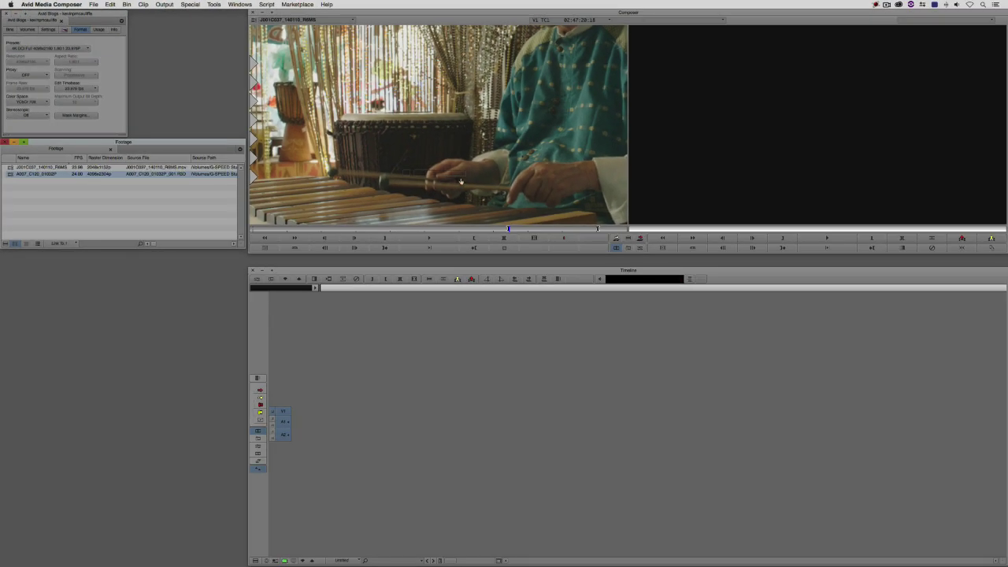
{"action": "left_click_drag", "start_coordinate": [461, 181], "coordinate": [446, 155]}
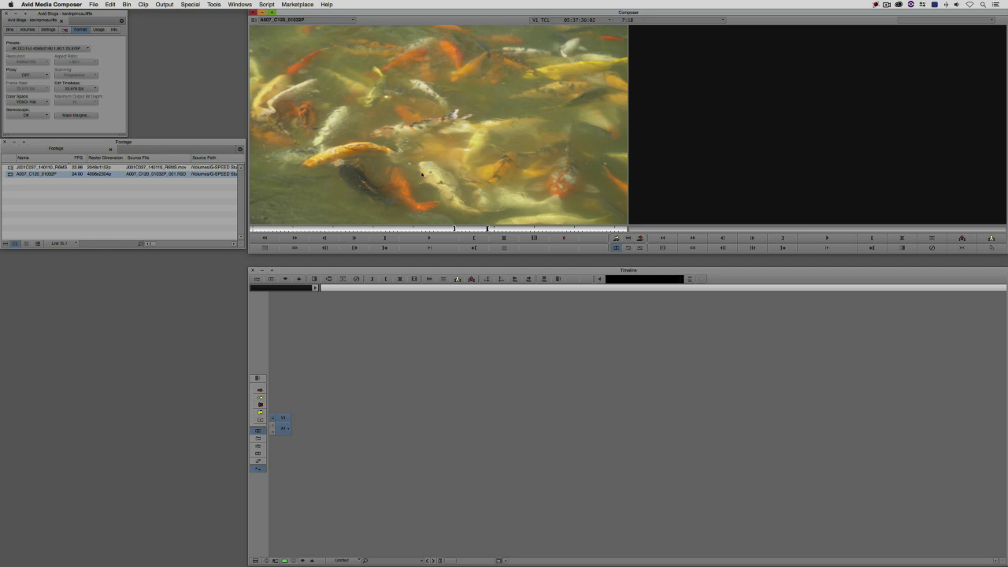
{"action": "left_click", "coordinate": [364, 229]}
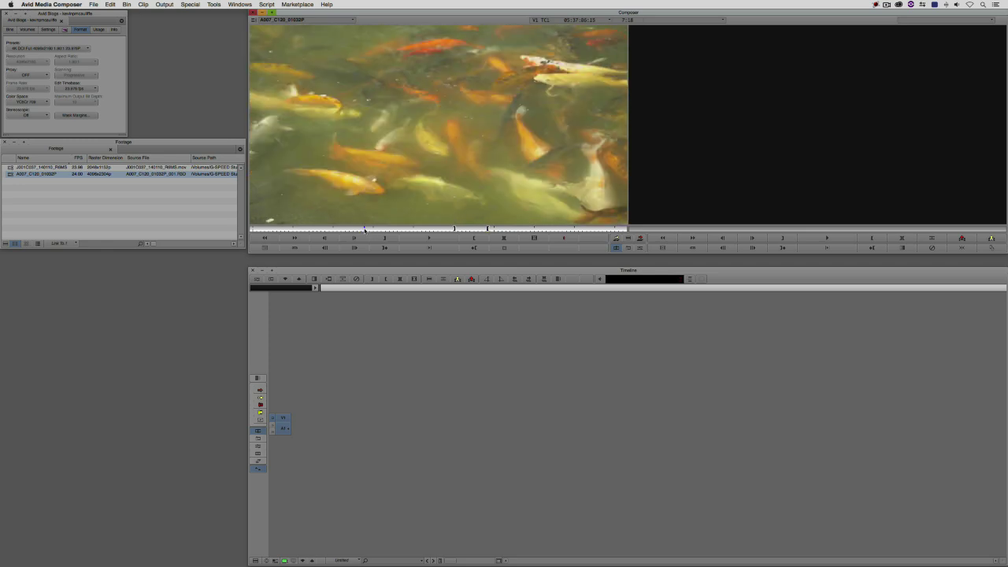
{"action": "left_click", "coordinate": [474, 230]}
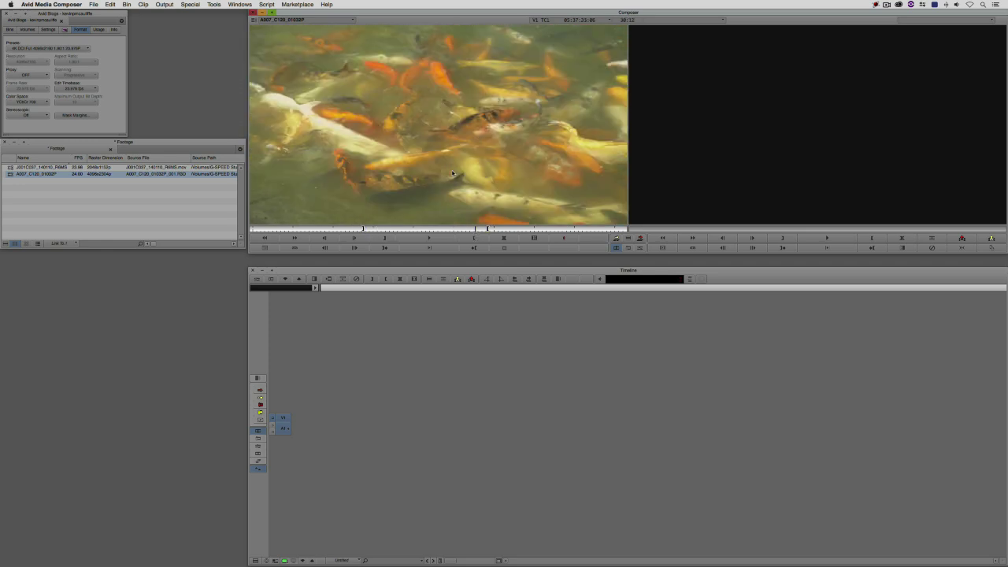
{"action": "key", "text": "v"}
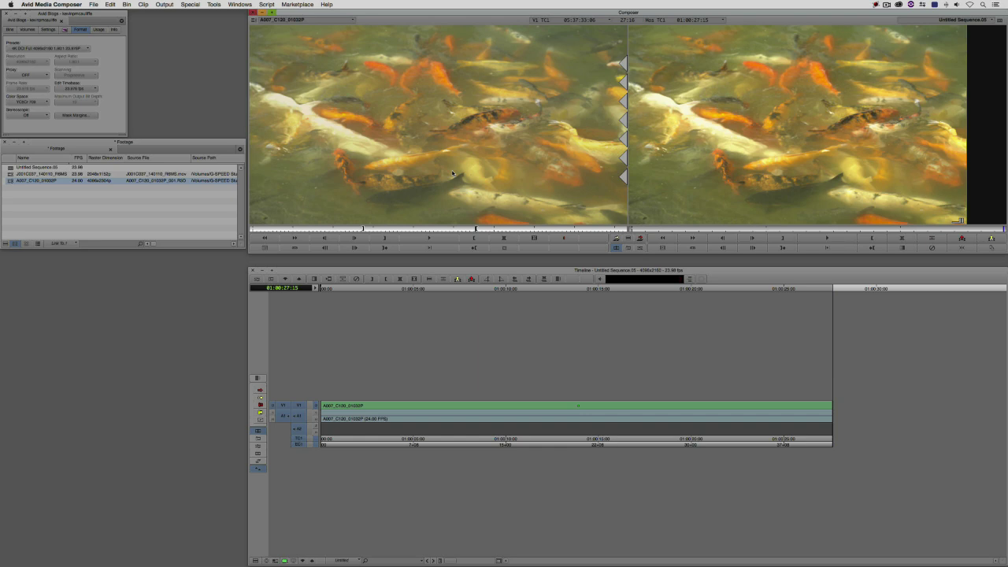
Step: Play the 4K sequence from its start to examine playback smoothness at the current video quality
{"action": "left_click_drag", "start_coordinate": [334, 439], "coordinate": [302, 415]}
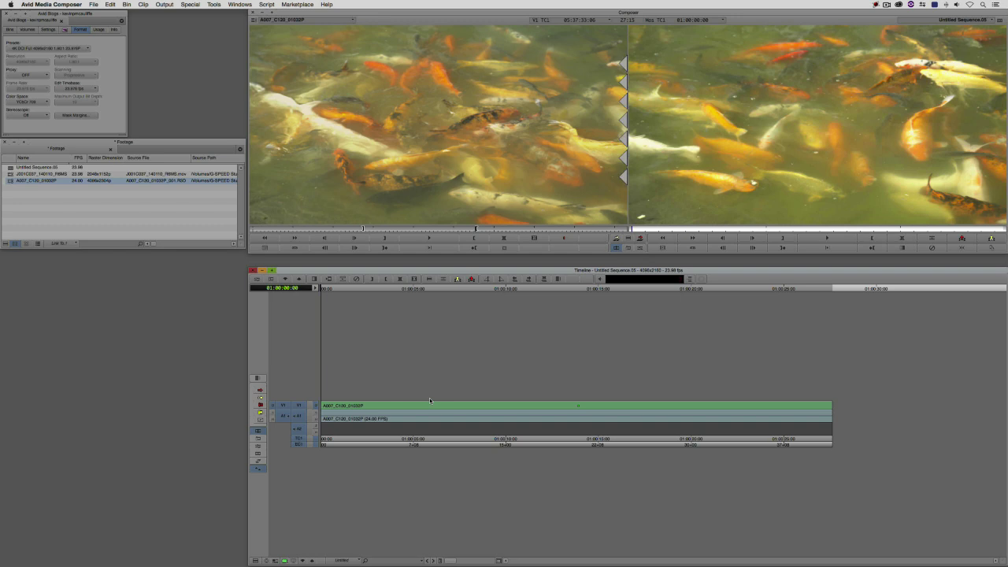
{"action": "key", "text": "space"}
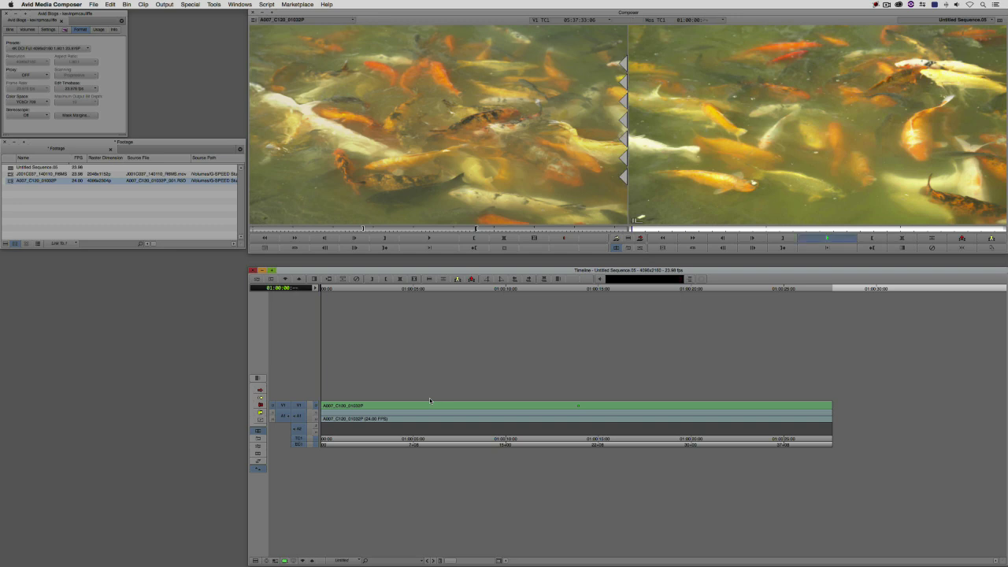
{"action": "key", "text": "space"}
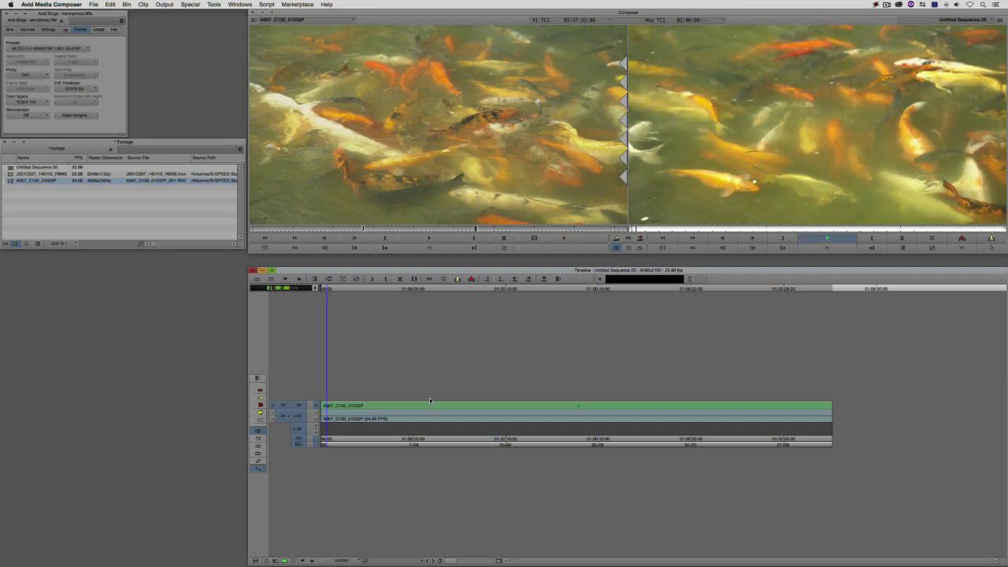
{"action": "key", "text": "space"}
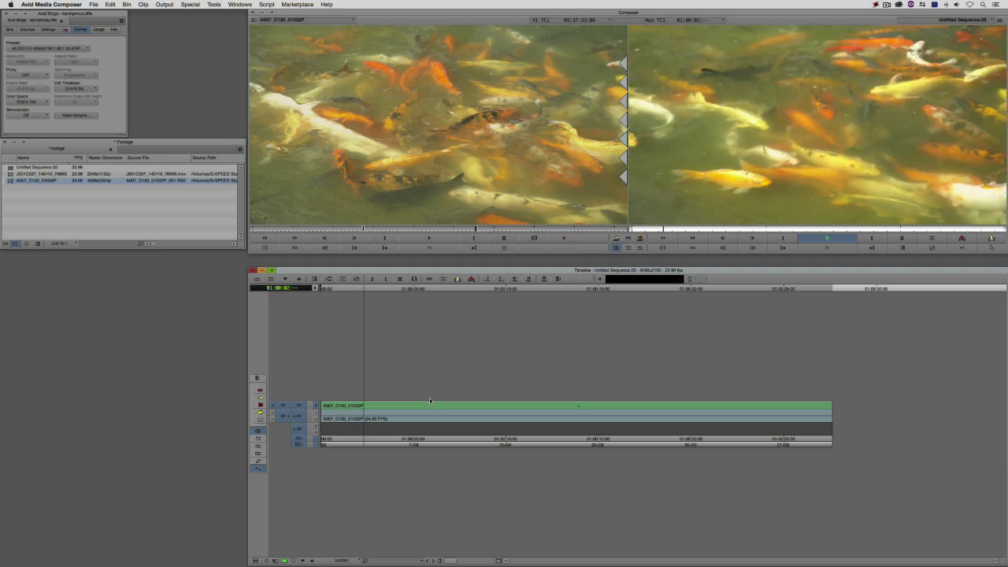
{"action": "key", "text": "space"}
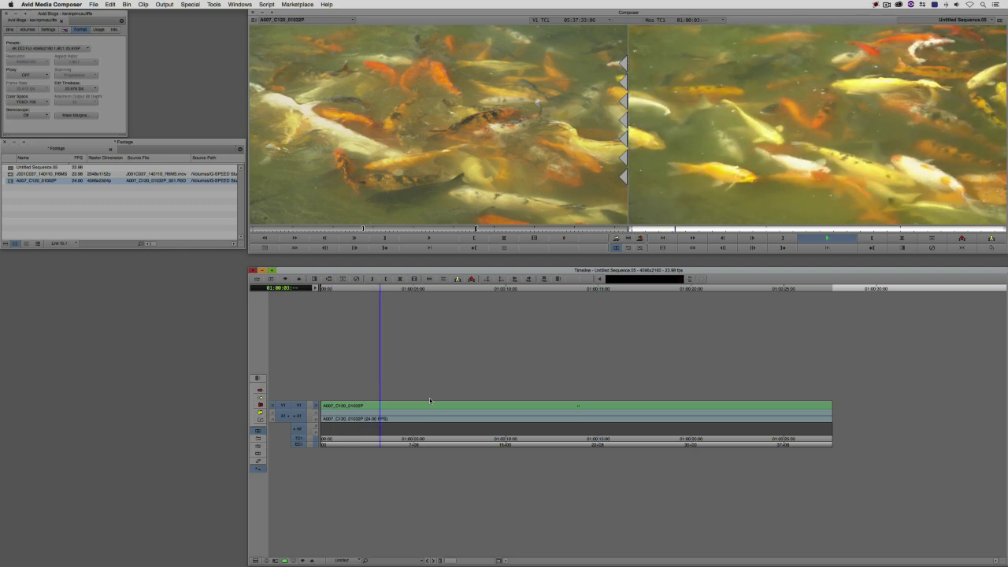
{"action": "key", "text": "space"}
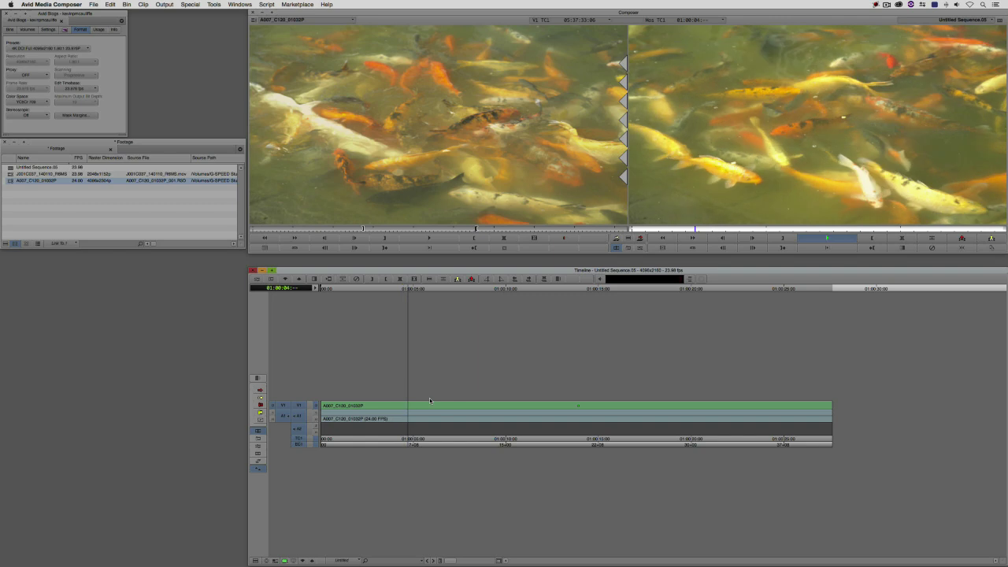
{"action": "key", "text": "space"}
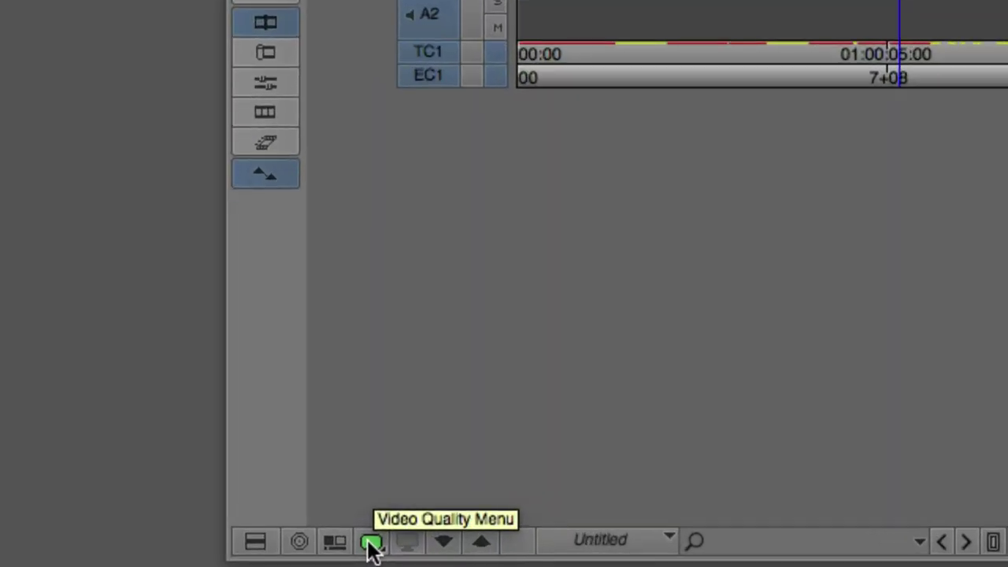
Step: Switch the timeline's video quality to a lower setting and play the sequence from its start
{"action": "left_click_drag", "start_coordinate": [372, 549], "coordinate": [418, 519]}
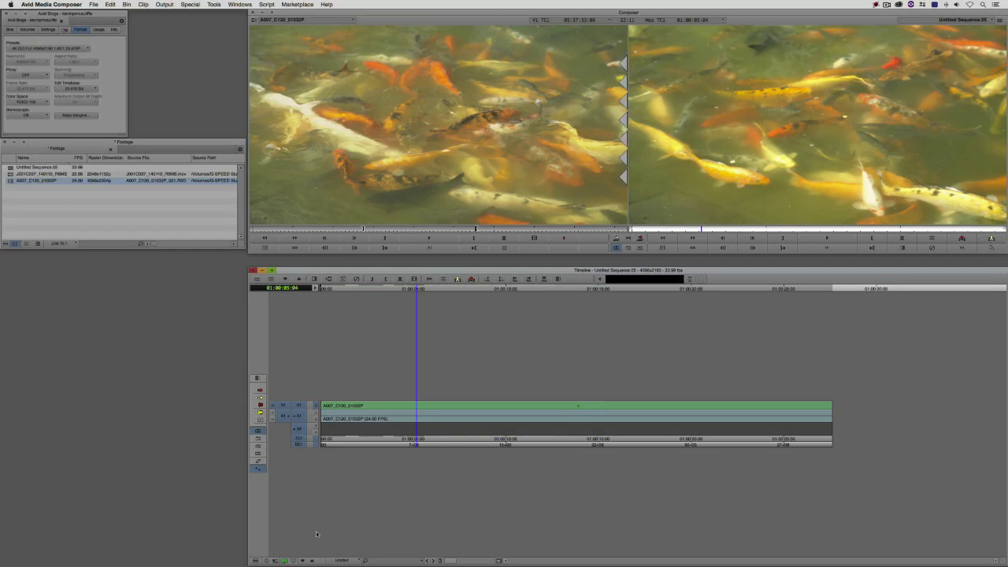
{"action": "left_click", "coordinate": [285, 560]}
{"action": "left_click_drag", "start_coordinate": [406, 438], "coordinate": [318, 430]}
{"action": "key", "text": "space"}
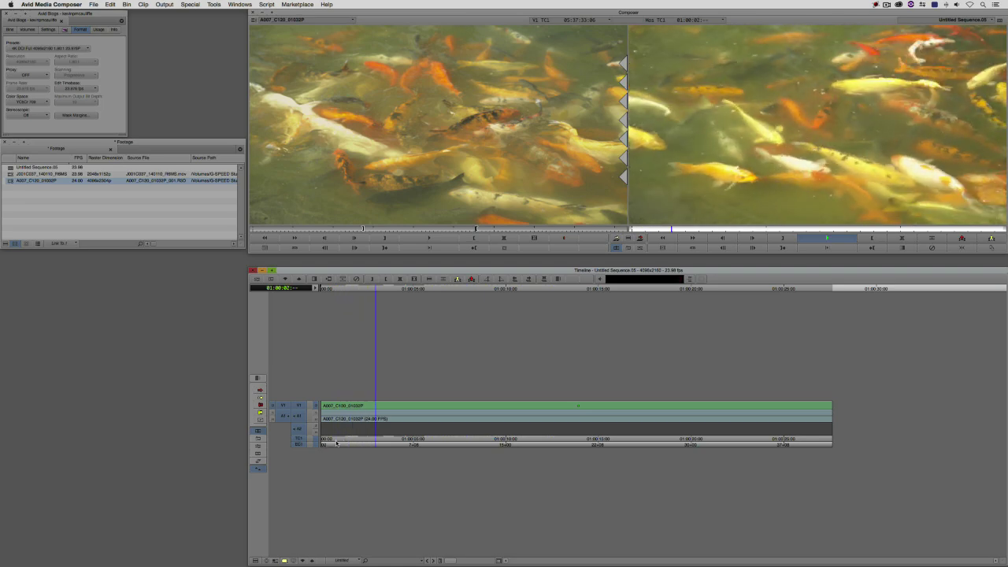
{"action": "key", "text": "space"}
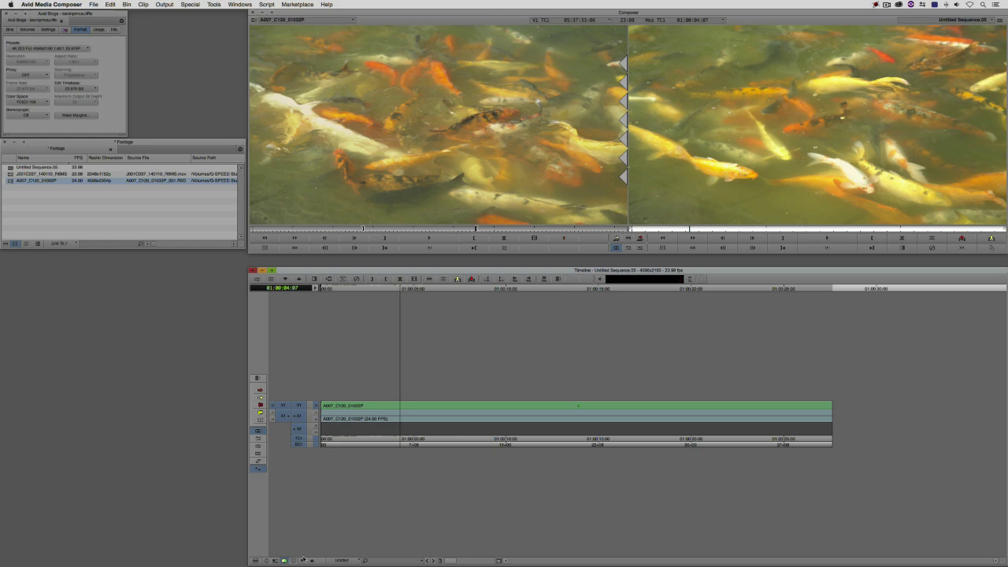
Step: Replay the sequence from its start, set the timeline's video quality to the yellow setting and check the playback
{"action": "left_click_drag", "start_coordinate": [402, 396], "coordinate": [323, 404]}
{"action": "key", "text": "space"}
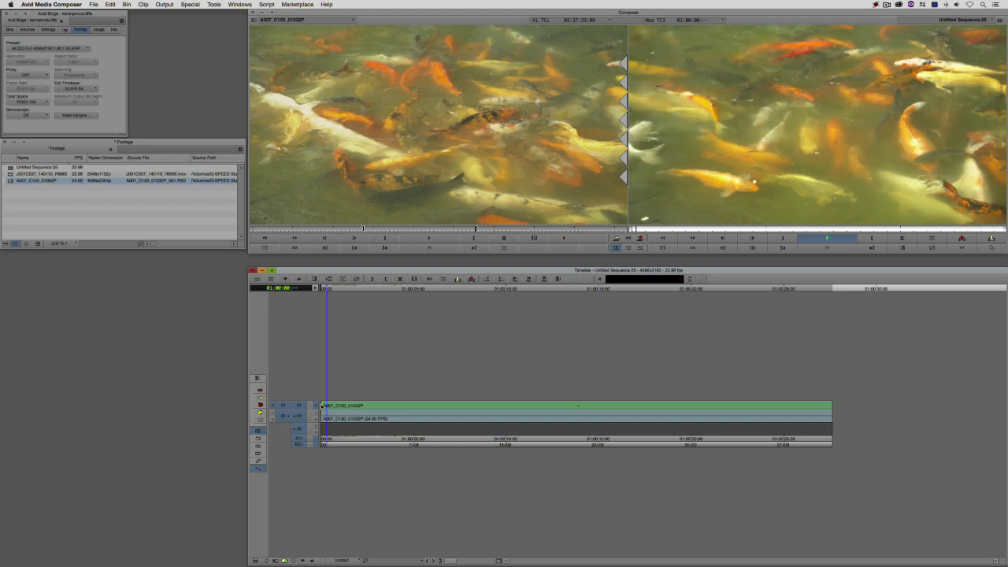
{"action": "left_click", "coordinate": [284, 560]}
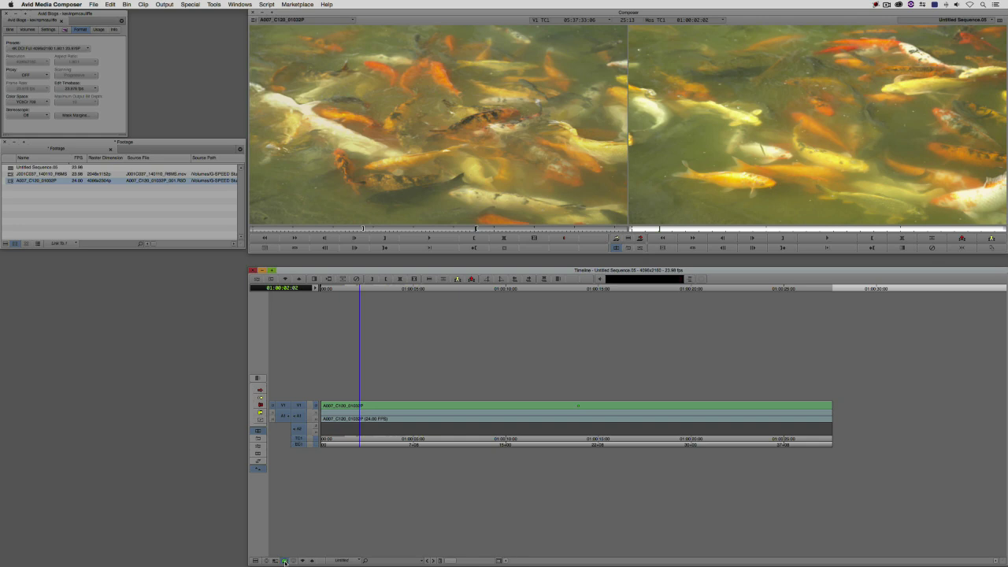
{"action": "key", "text": "space"}
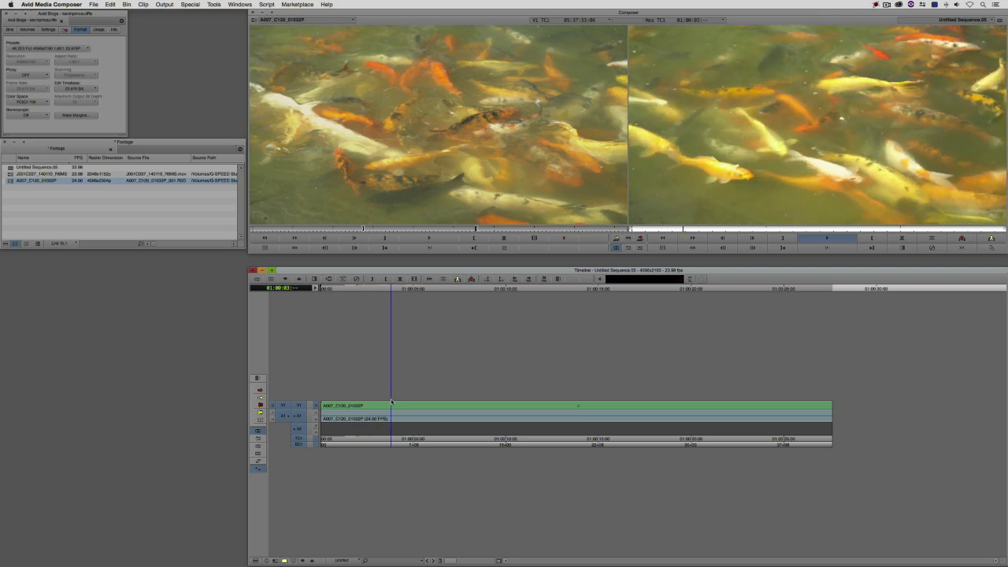
{"action": "key", "text": "space"}
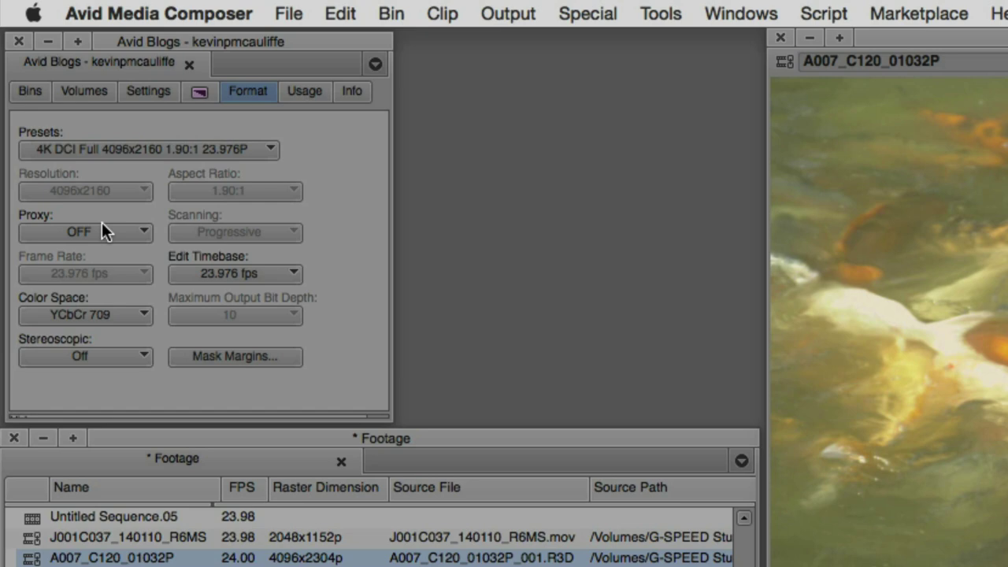
Step: Set the project's proxy to 2048x1080 (1/4) and play the sequence from its start
{"action": "left_click", "coordinate": [117, 231]}
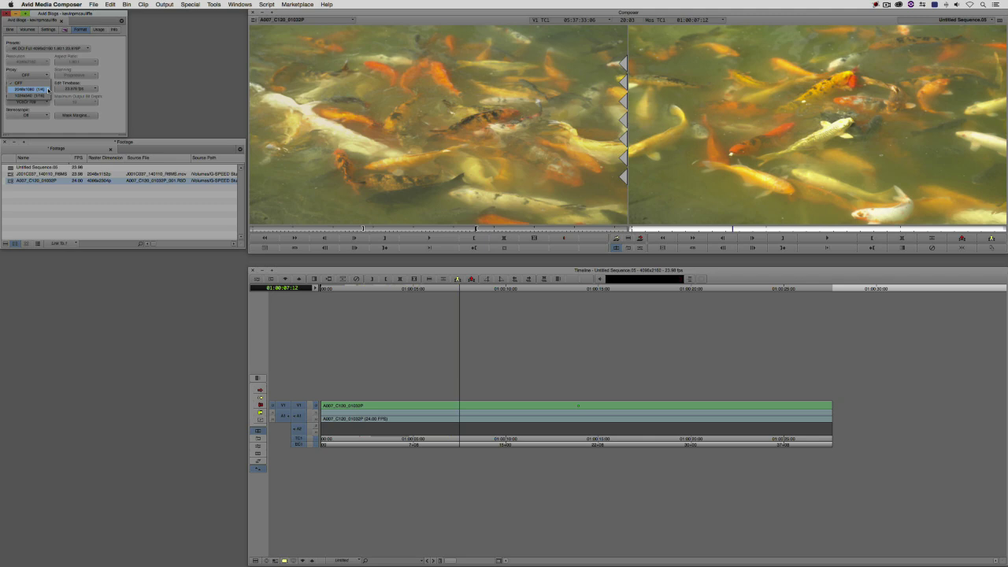
{"action": "left_click", "coordinate": [48, 90]}
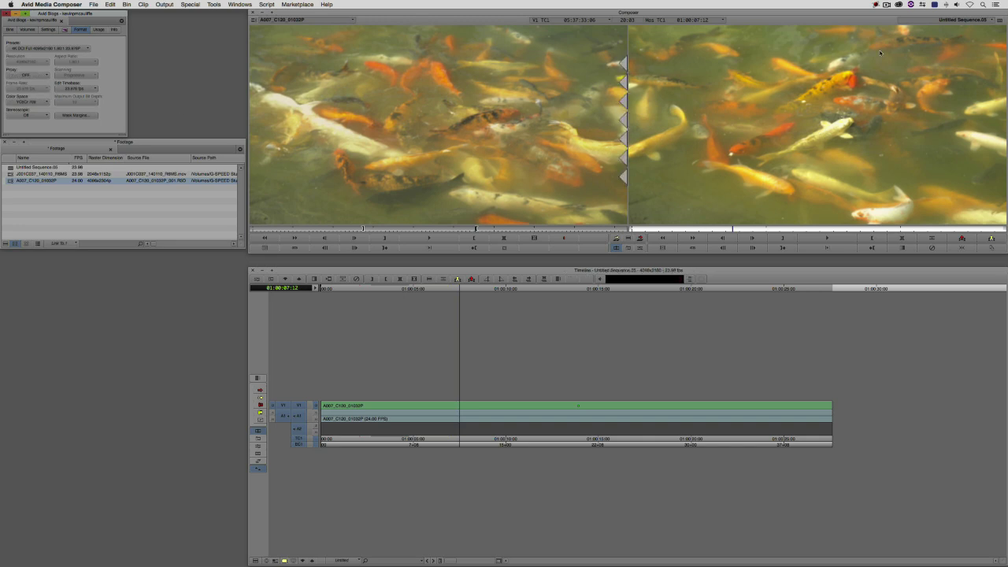
{"action": "left_click", "coordinate": [33, 77]}
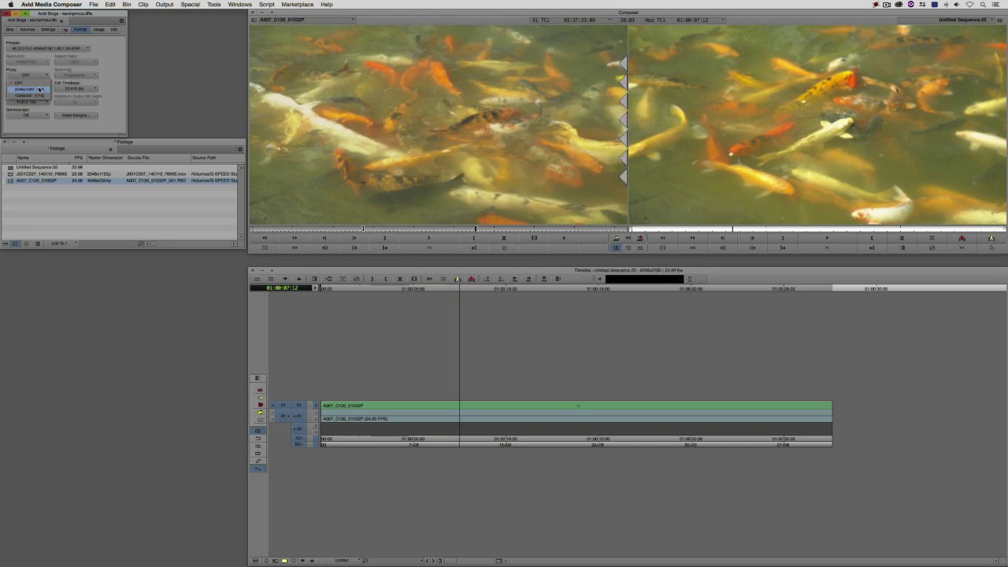
{"action": "left_click", "coordinate": [42, 90]}
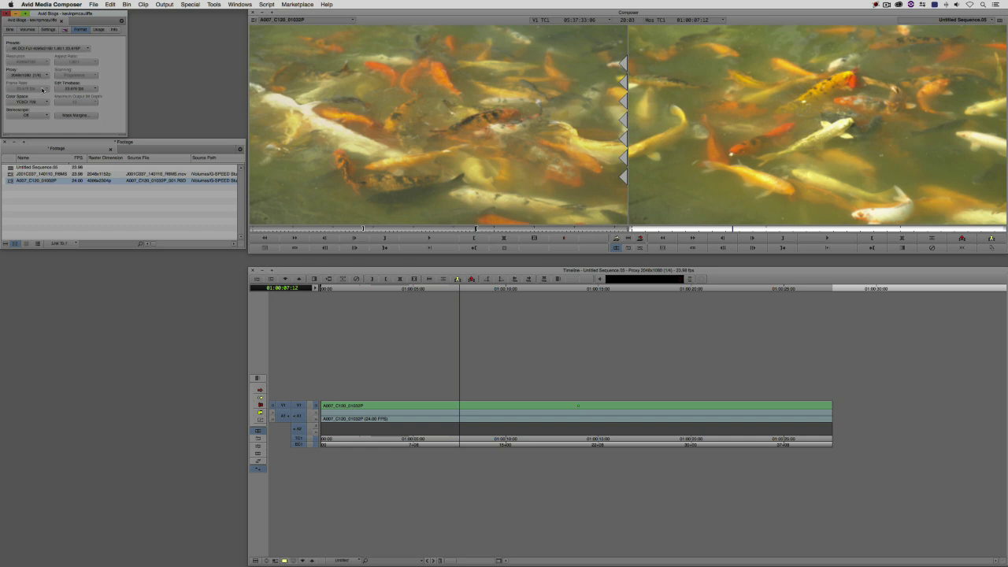
{"action": "left_click_drag", "start_coordinate": [381, 418], "coordinate": [321, 418]}
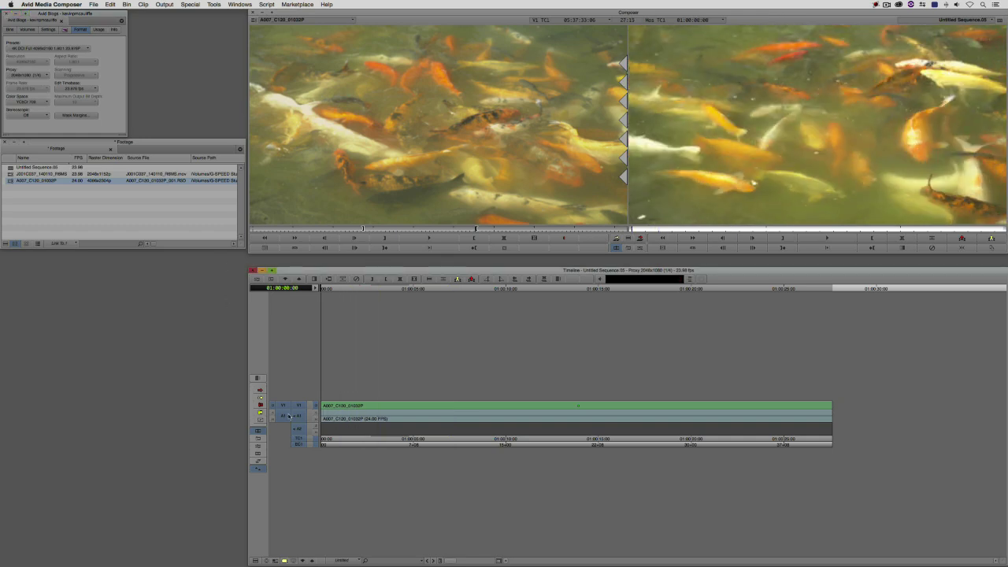
{"action": "left_click", "coordinate": [828, 238]}
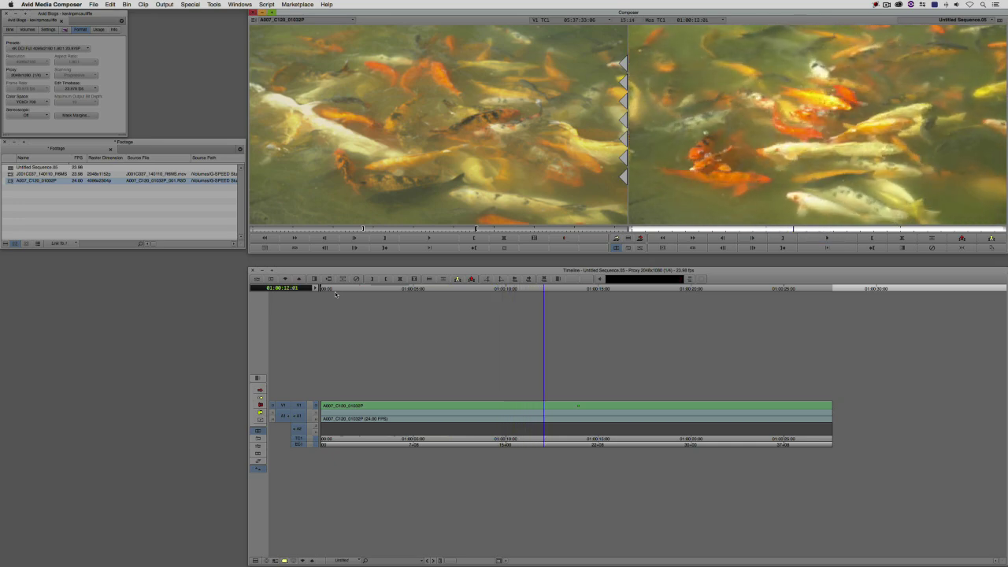
Step: Set the project's proxy to 1024x540 (1/16) and play the sequence from its start to check playback smoothness
{"action": "left_click", "coordinate": [30, 75]}
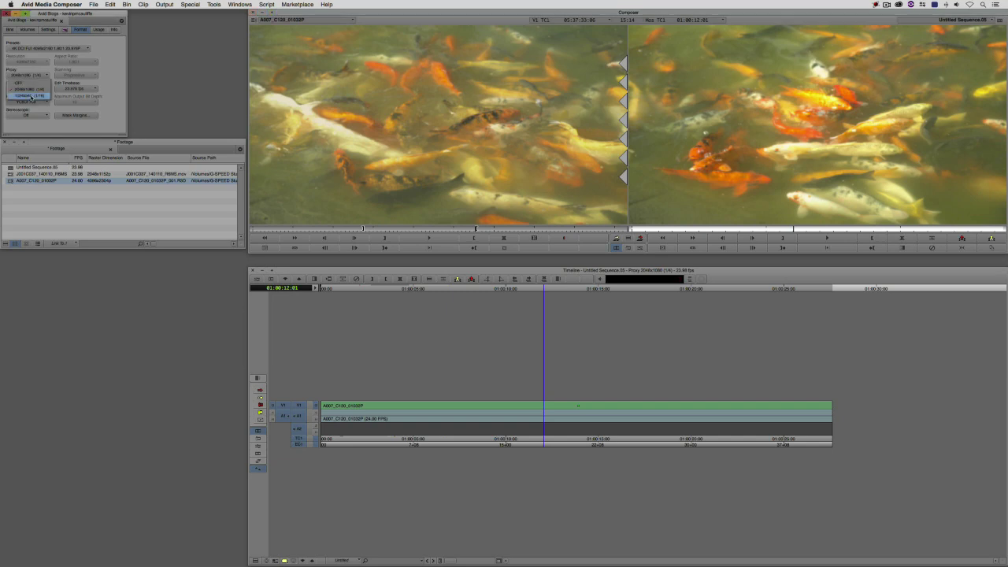
{"action": "left_click", "coordinate": [30, 96]}
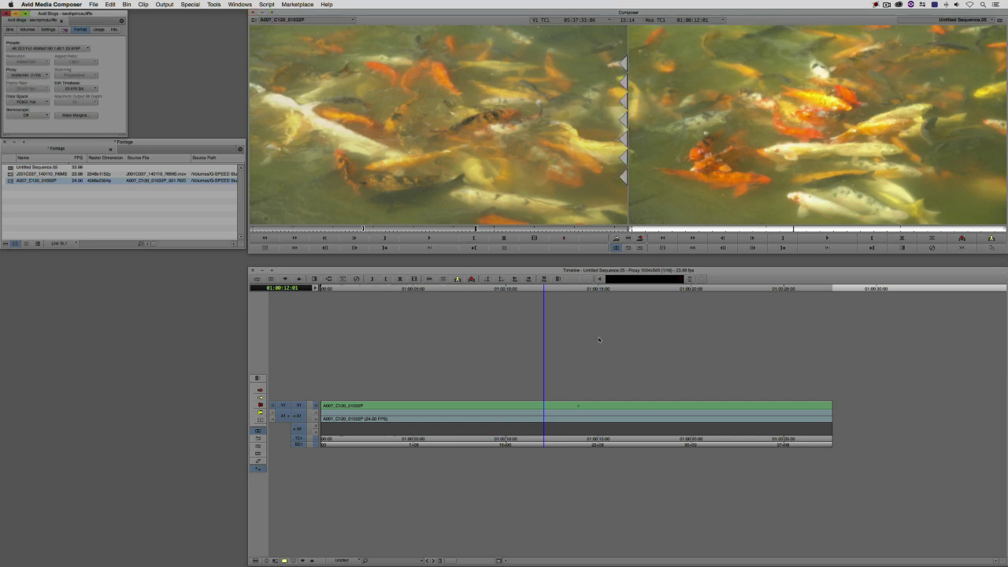
{"action": "key", "text": "Home"}
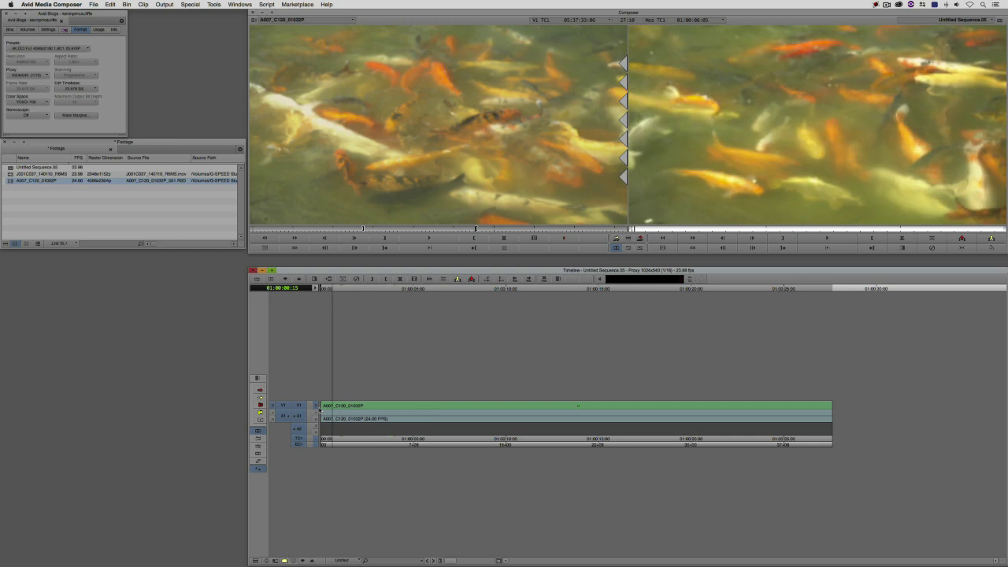
{"action": "key", "text": "space"}
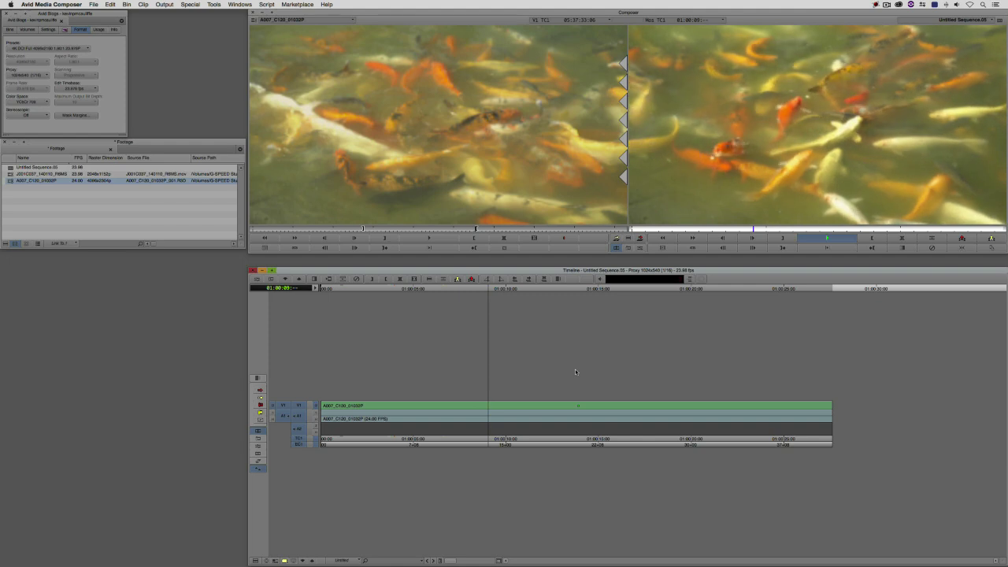
{"action": "key", "text": "space"}
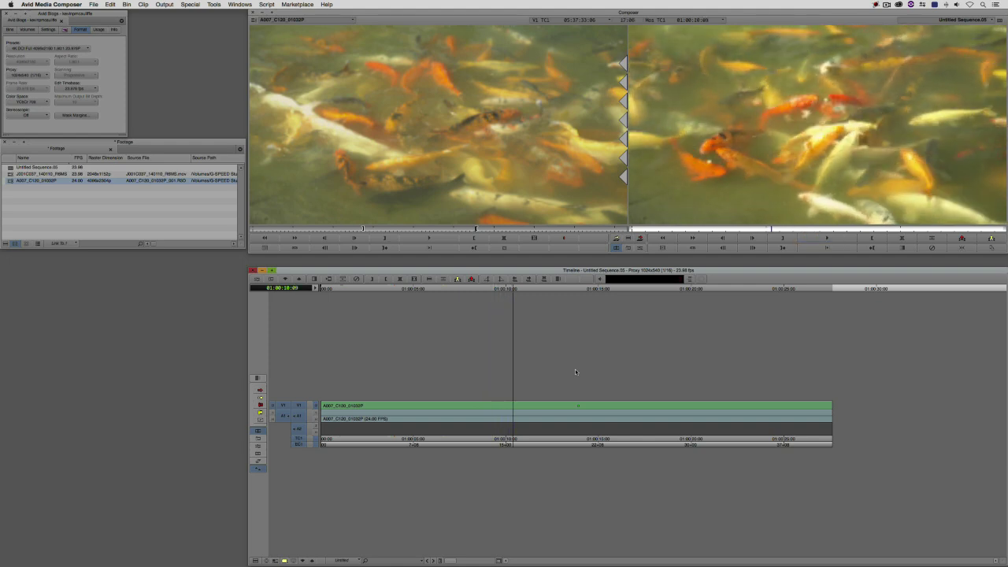
Step: Play the sequence from its start at the green/yellow video quality, and again at the yellow setting, to compare playback
{"action": "left_click", "coordinate": [284, 560]}
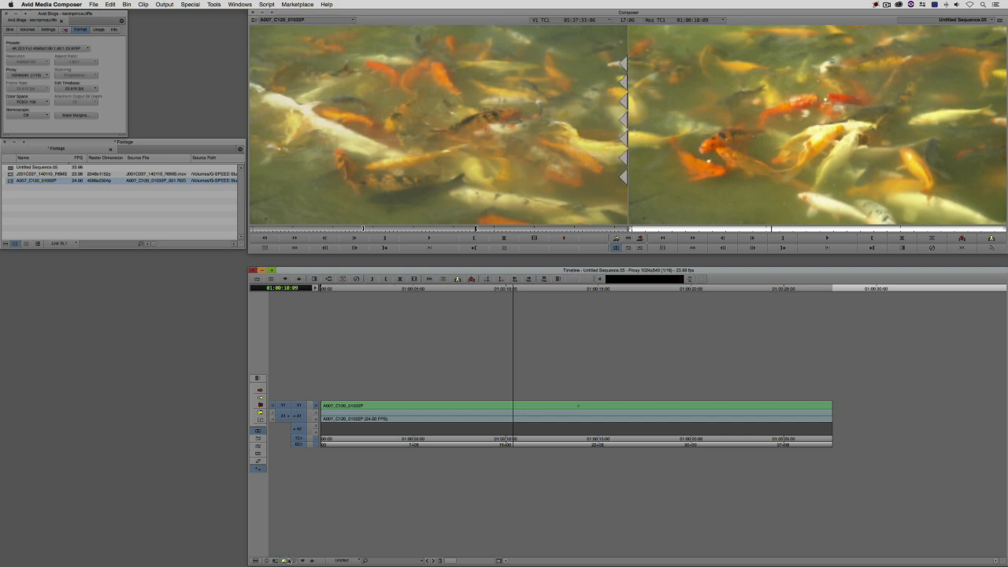
{"action": "key", "text": "Home"}
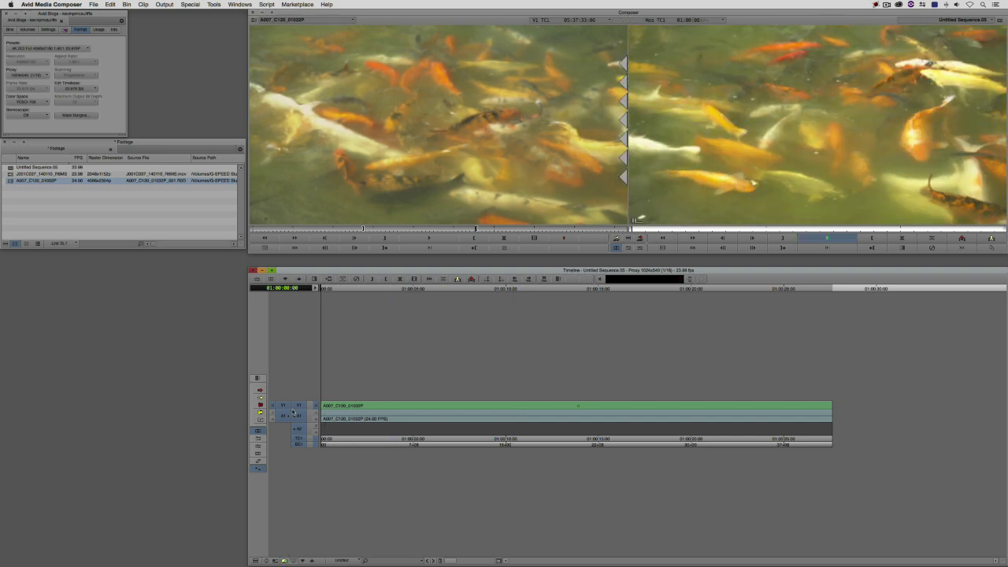
{"action": "key", "text": "space"}
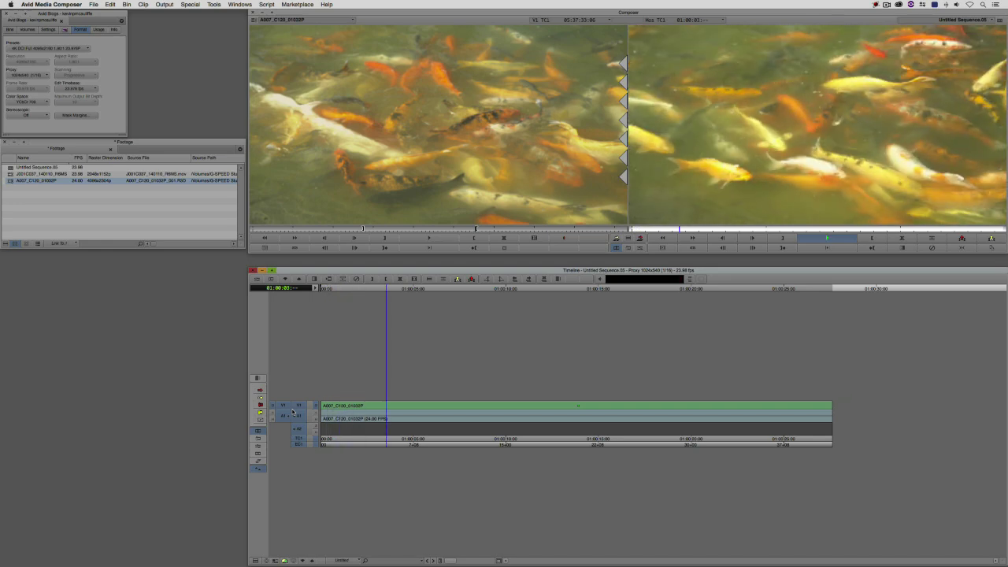
{"action": "key", "text": "space"}
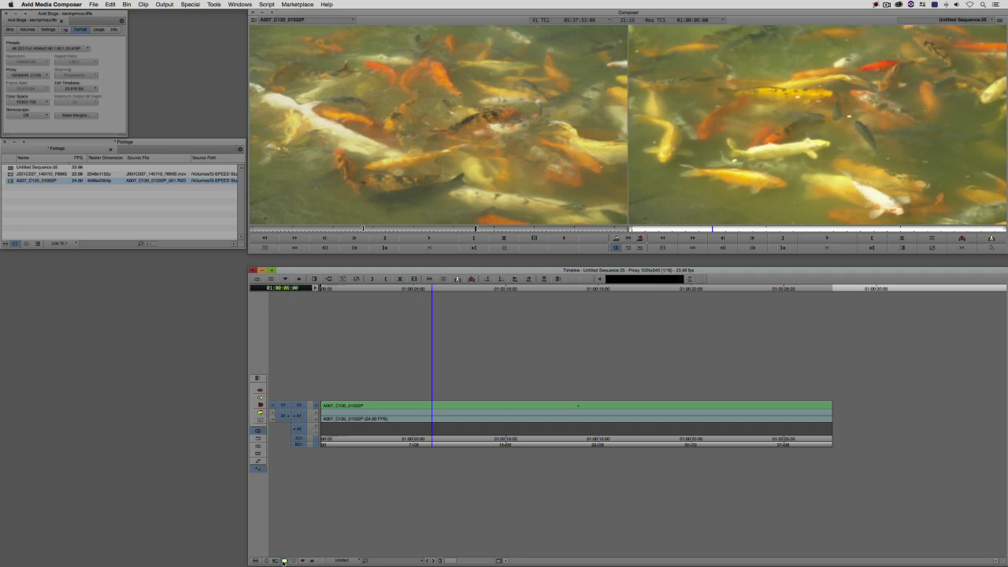
{"action": "left_click_drag", "start_coordinate": [386, 443], "coordinate": [323, 444]}
{"action": "key", "text": "space"}
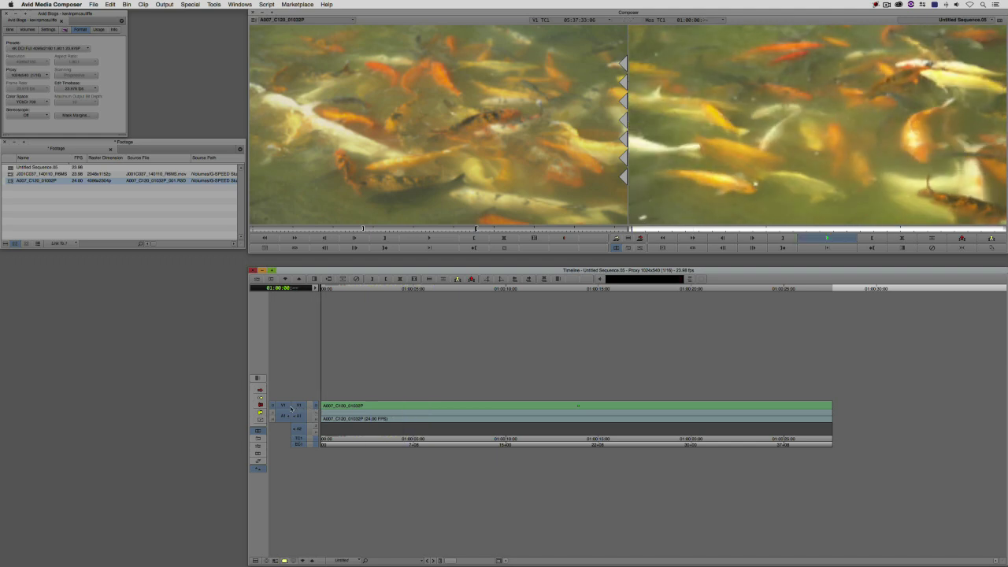
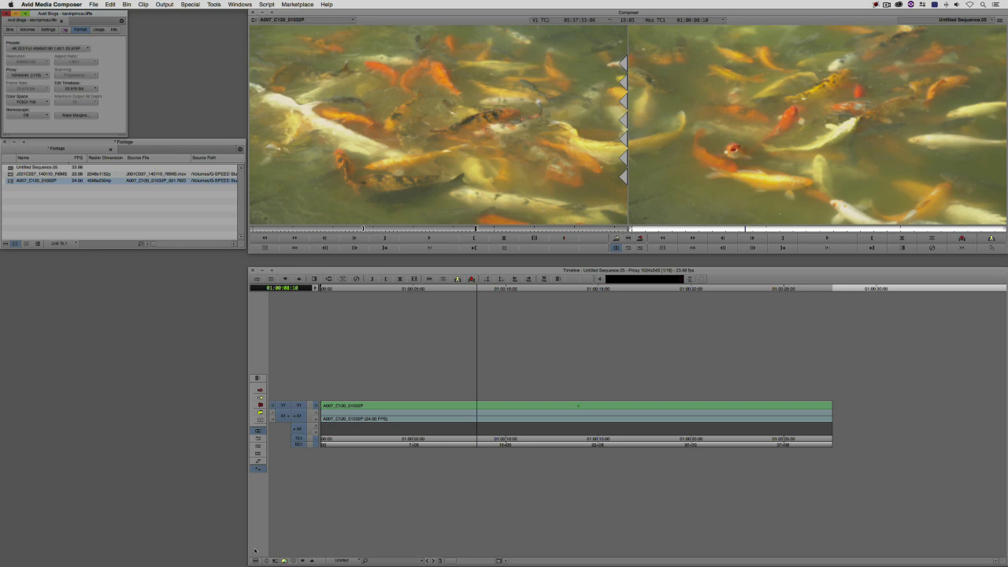
Step: Load the clip J001C037_140110_R6MS into the source monitor and turn the project's proxy off
{"action": "left_click", "coordinate": [189, 142]}
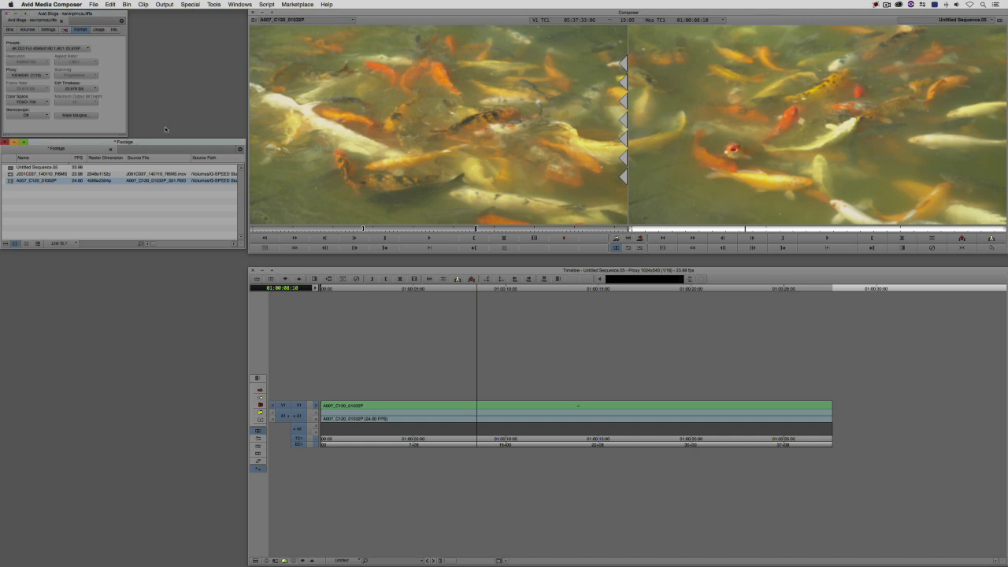
{"action": "double_click", "coordinate": [185, 173]}
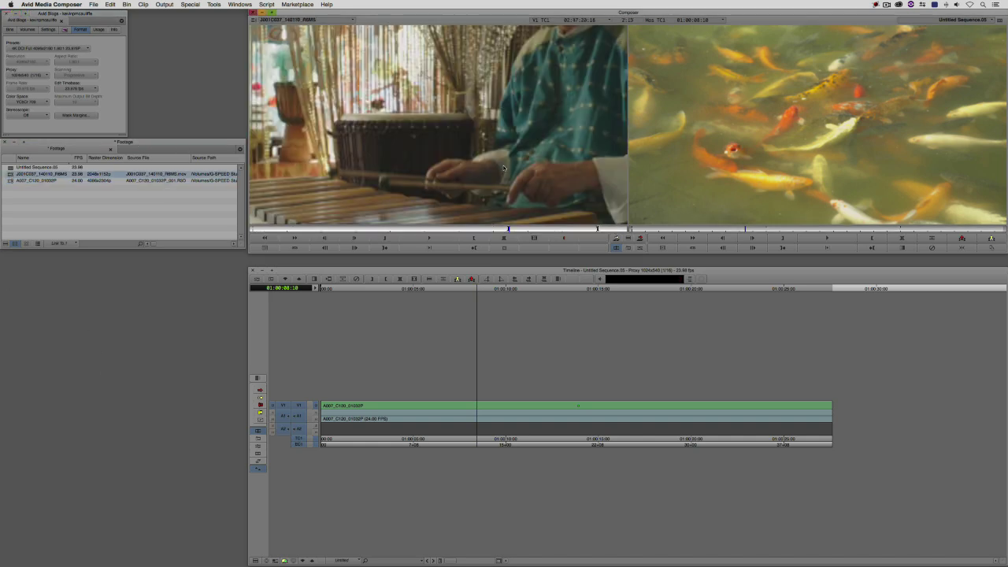
{"action": "left_click", "coordinate": [14, 74]}
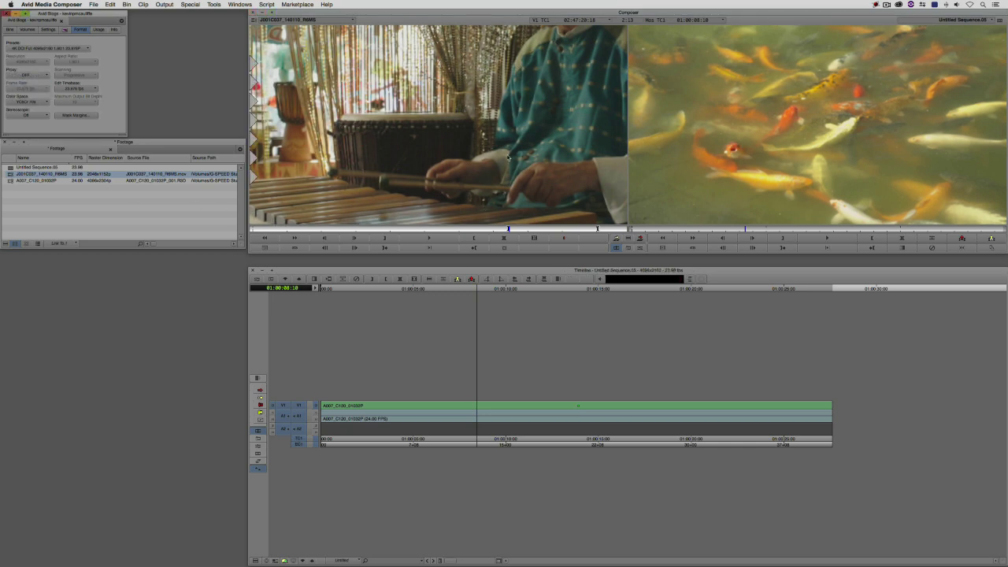
Step: Reset the clip's FrameFlex framing in its source settings, set the frame aspect ratio to 1.90:1 and apply it
{"action": "right_click", "coordinate": [10, 176]}
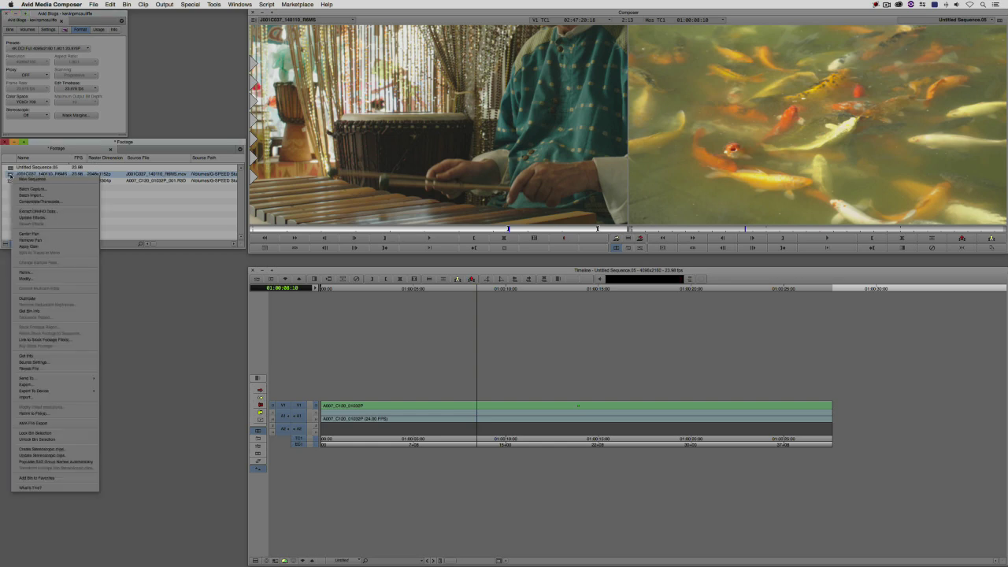
{"action": "left_click", "coordinate": [48, 362]}
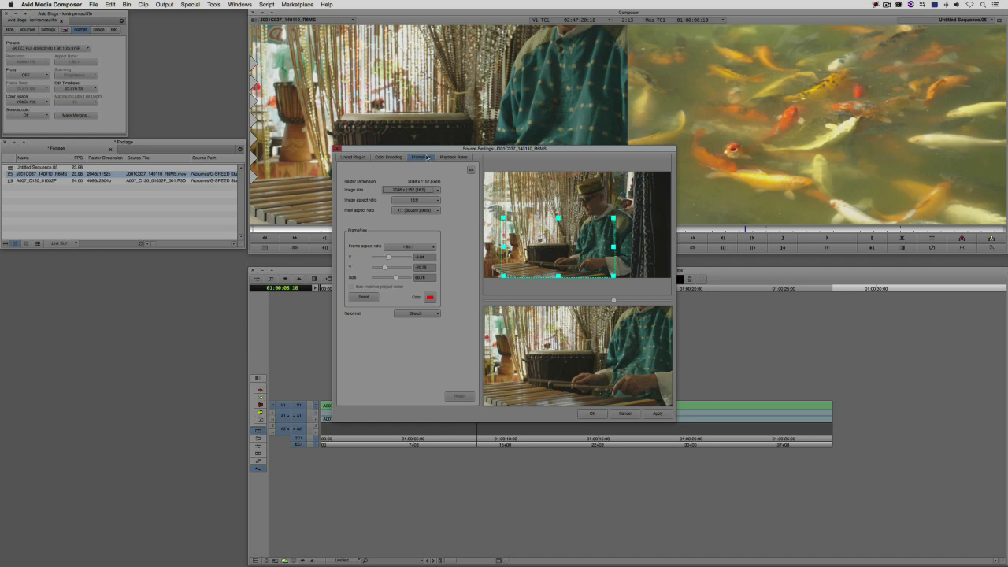
{"action": "left_click", "coordinate": [365, 297]}
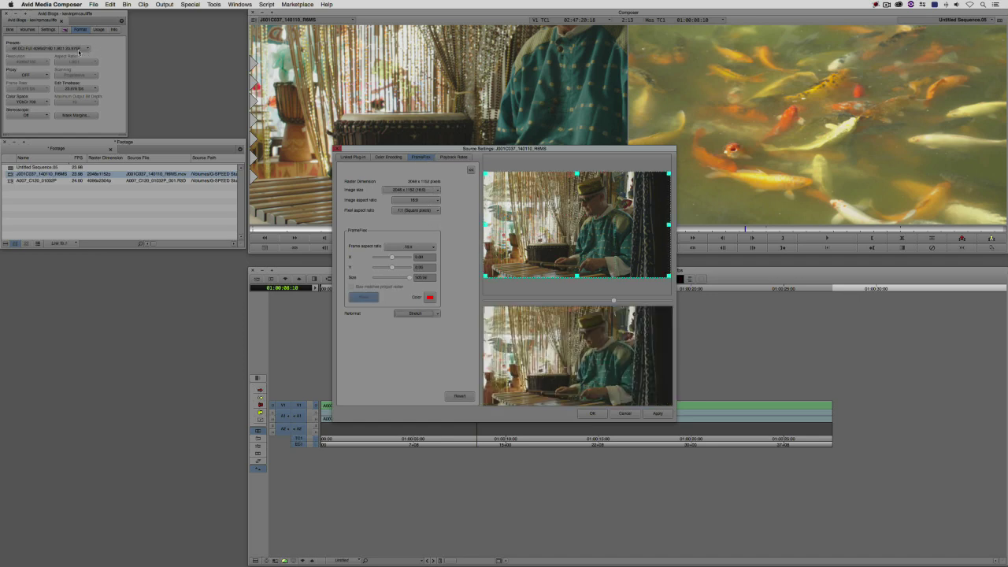
{"action": "left_click", "coordinate": [419, 247]}
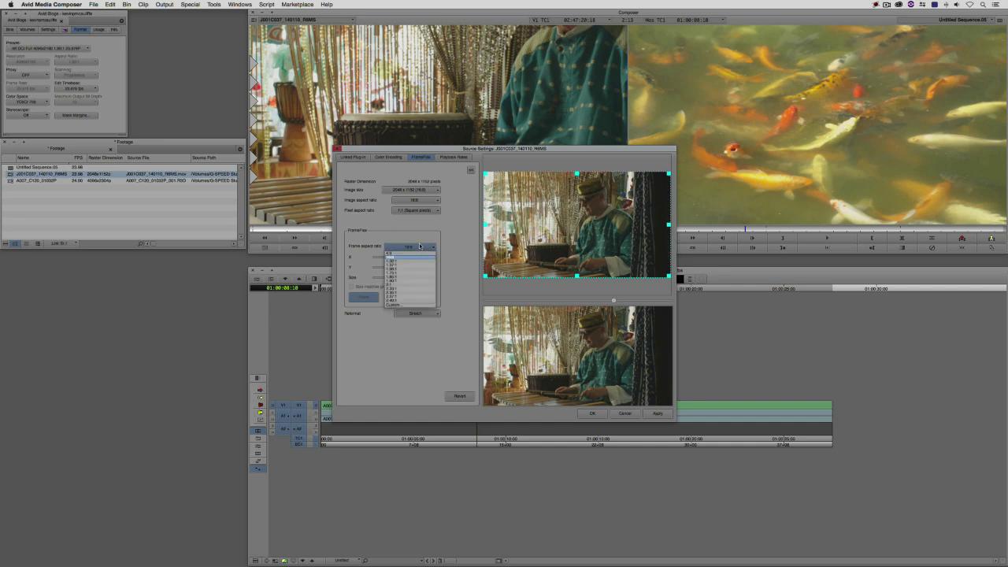
{"action": "left_click", "coordinate": [417, 282]}
{"action": "left_click", "coordinate": [658, 413]}
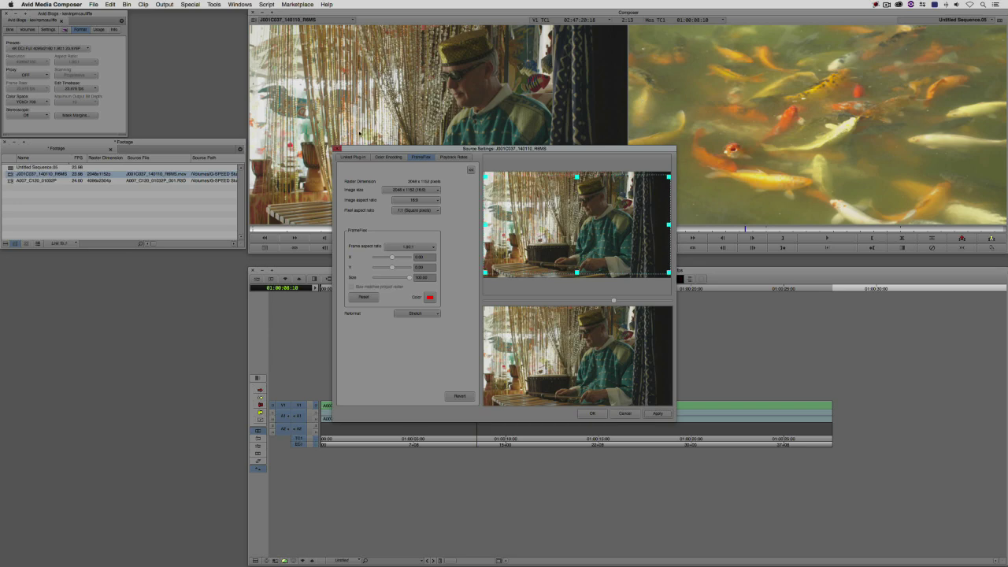
Step: Show the clip's color encoding settings and open the LUT file browser from the Color Management Settings
{"action": "left_click_drag", "start_coordinate": [398, 150], "coordinate": [214, 238]}
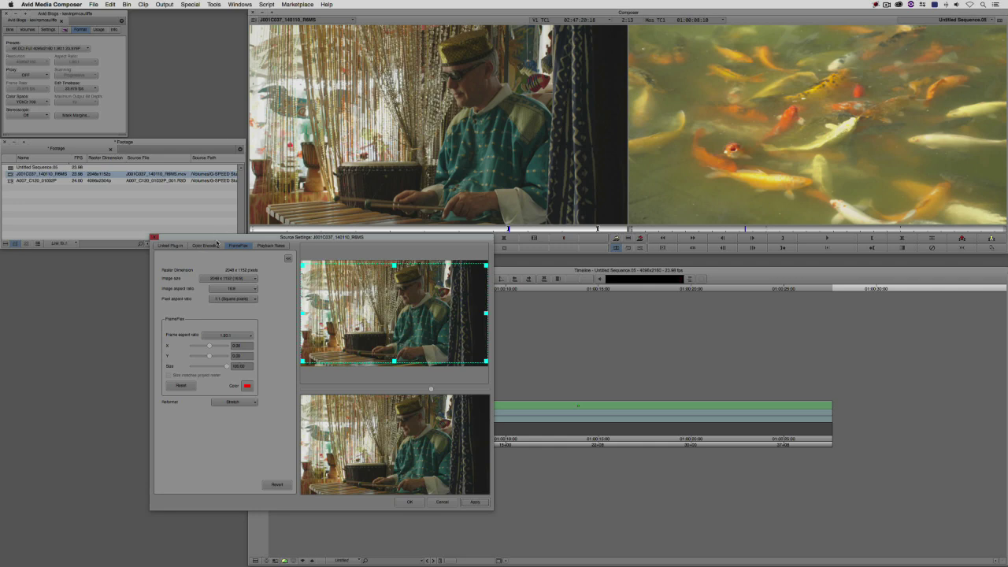
{"action": "left_click", "coordinate": [204, 245]}
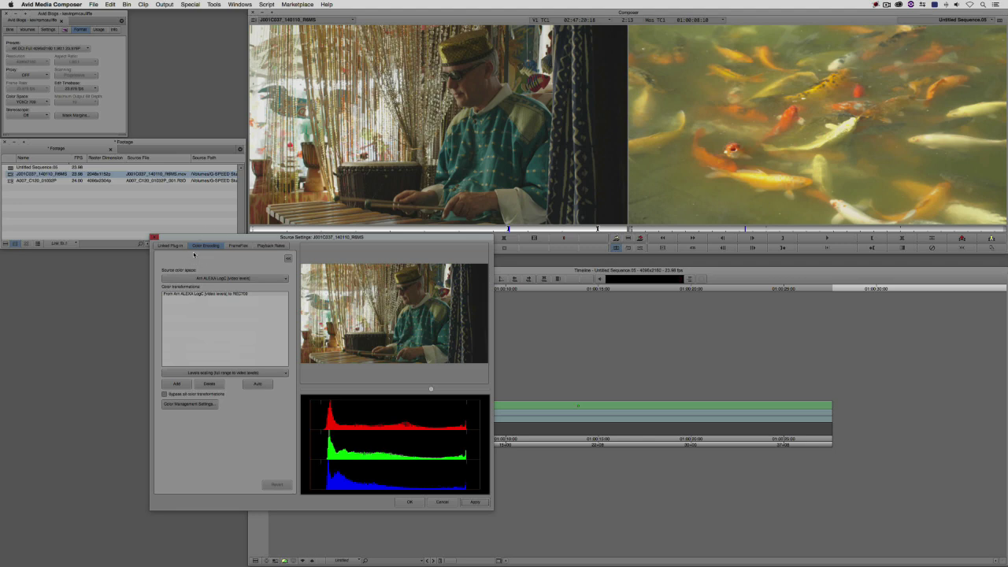
{"action": "left_click", "coordinate": [200, 403]}
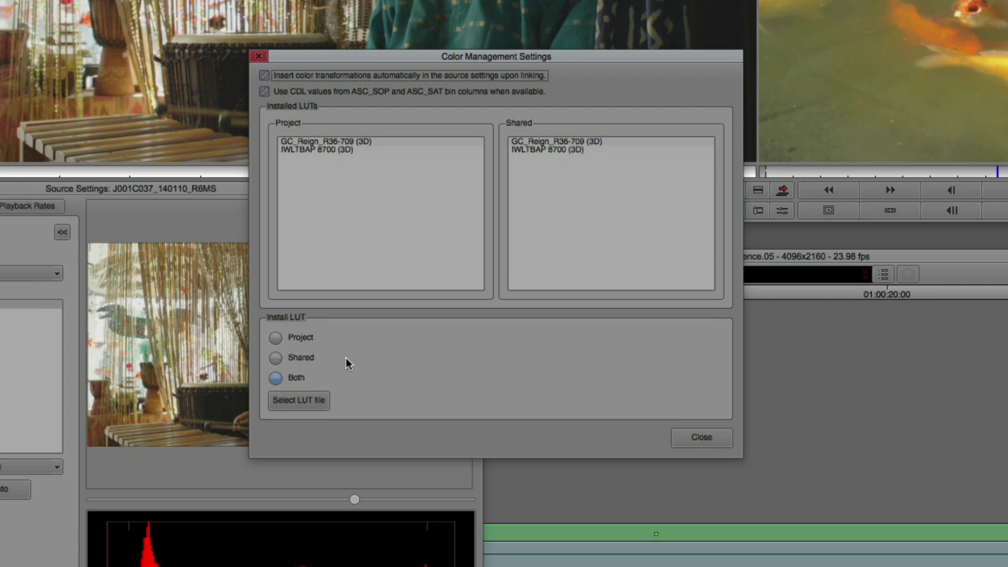
{"action": "left_click", "coordinate": [311, 402]}
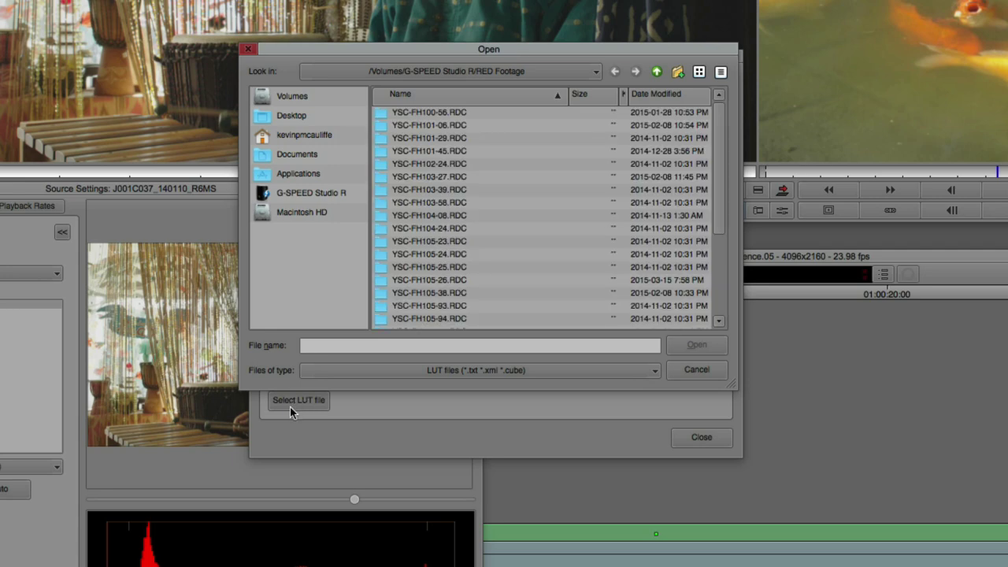
{"action": "left_click_drag", "start_coordinate": [417, 48], "coordinate": [480, 102]}
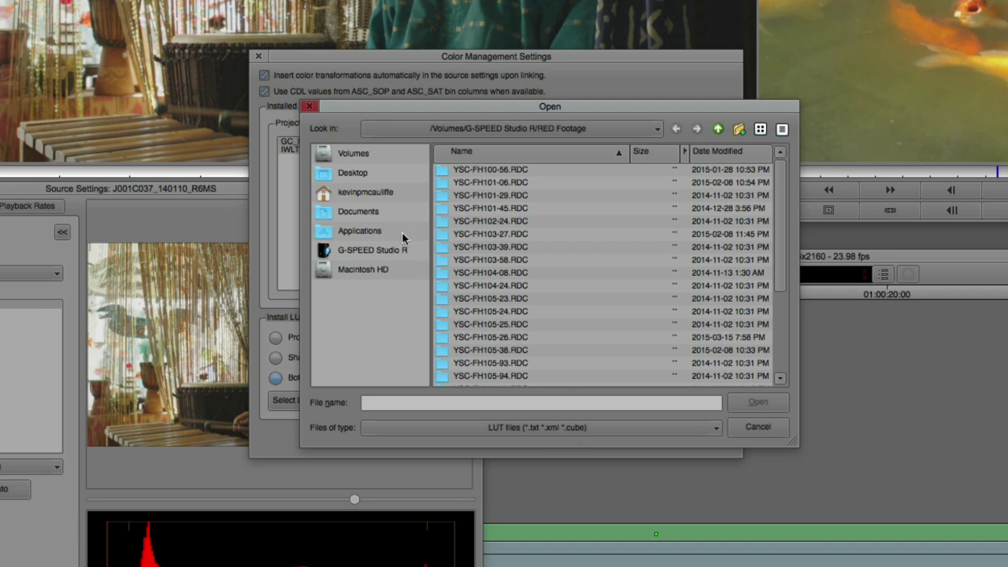
Step: Browse to the LOG folder of the LUTs Color Grading Pack (Free) by IWLTBAP on the Desktop and select IWLTBAP 8700.cube
{"action": "left_click", "coordinate": [351, 172]}
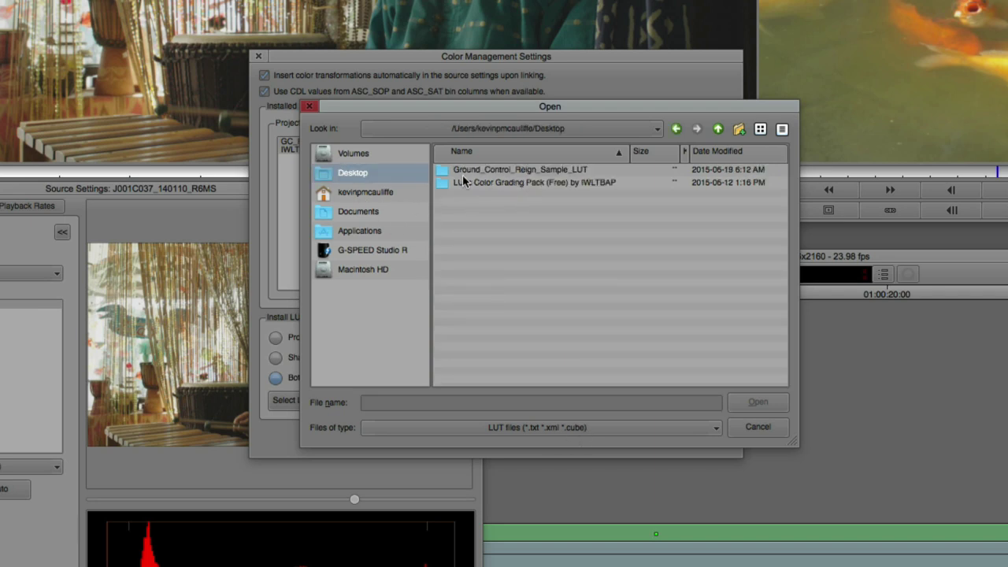
{"action": "double_click", "coordinate": [474, 182]}
{"action": "double_click", "coordinate": [504, 170]}
{"action": "double_click", "coordinate": [480, 168]}
{"action": "left_click", "coordinate": [522, 170]}
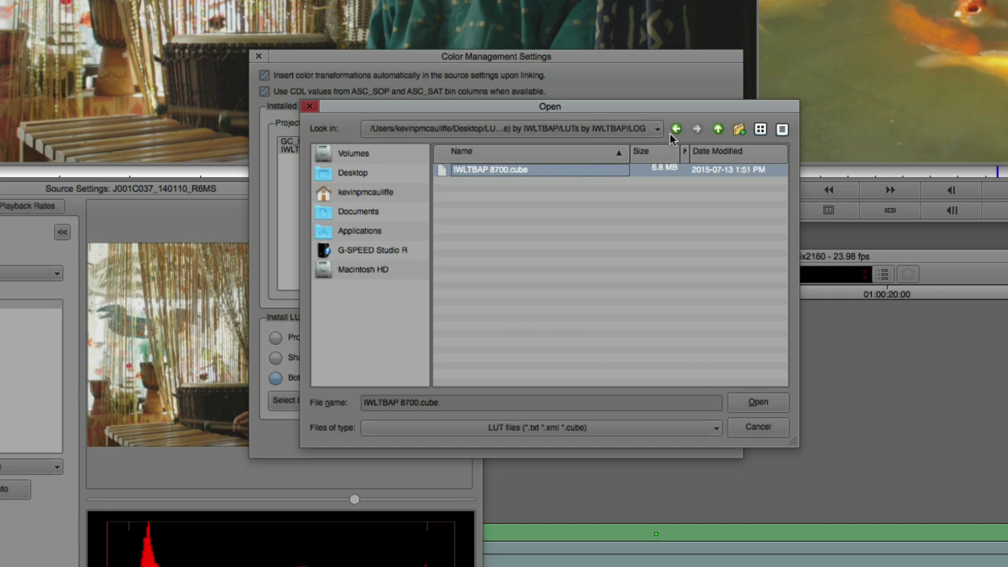
Step: Return to the Desktop, look through the Ground_Control_Reign_Sample_LUT folder and its Additional_Formats subfolder, and select GC_Reign_R36-709.cube
{"action": "left_click", "coordinate": [718, 130]}
{"action": "left_click", "coordinate": [718, 130]}
{"action": "left_click", "coordinate": [718, 130]}
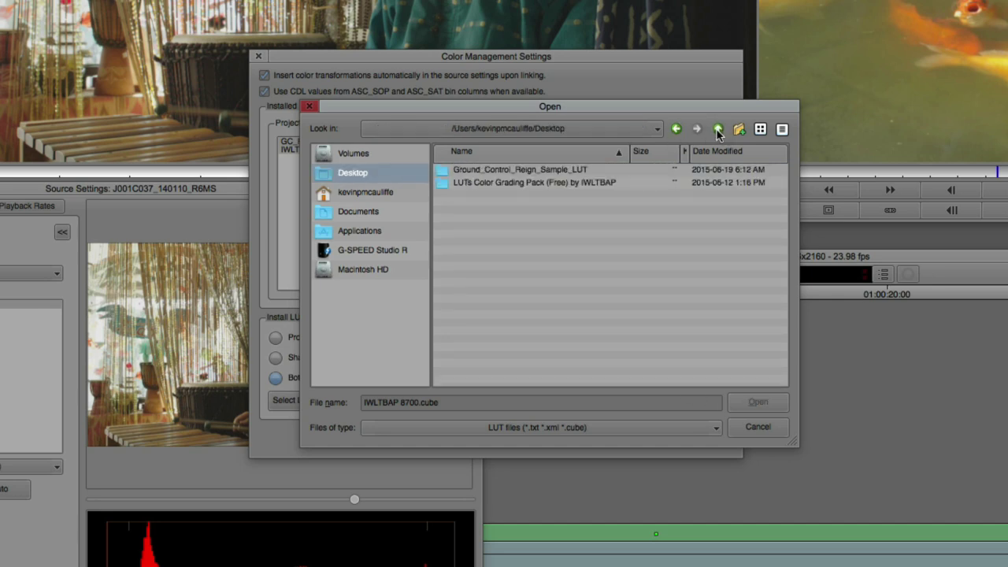
{"action": "double_click", "coordinate": [506, 168]}
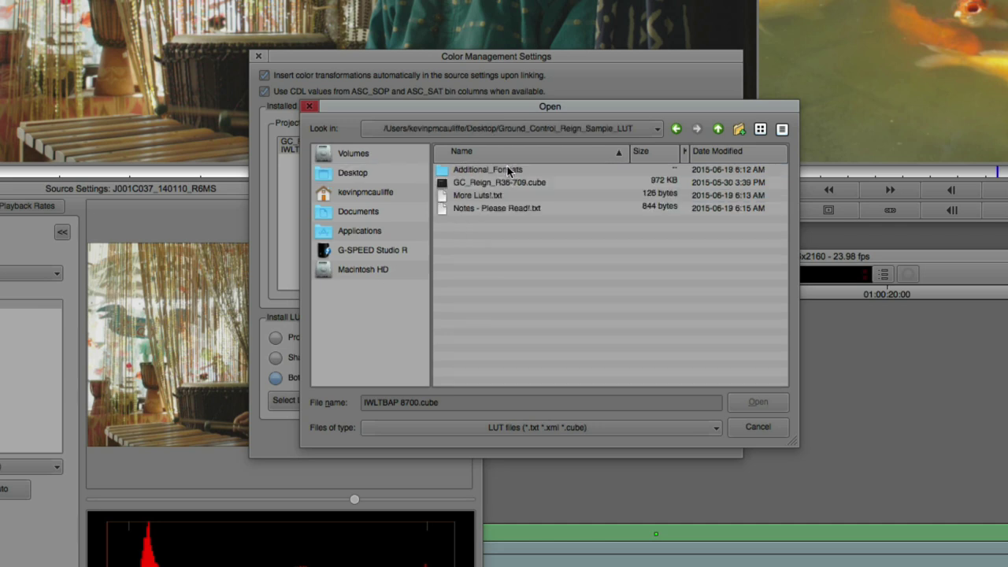
{"action": "left_click", "coordinate": [526, 182]}
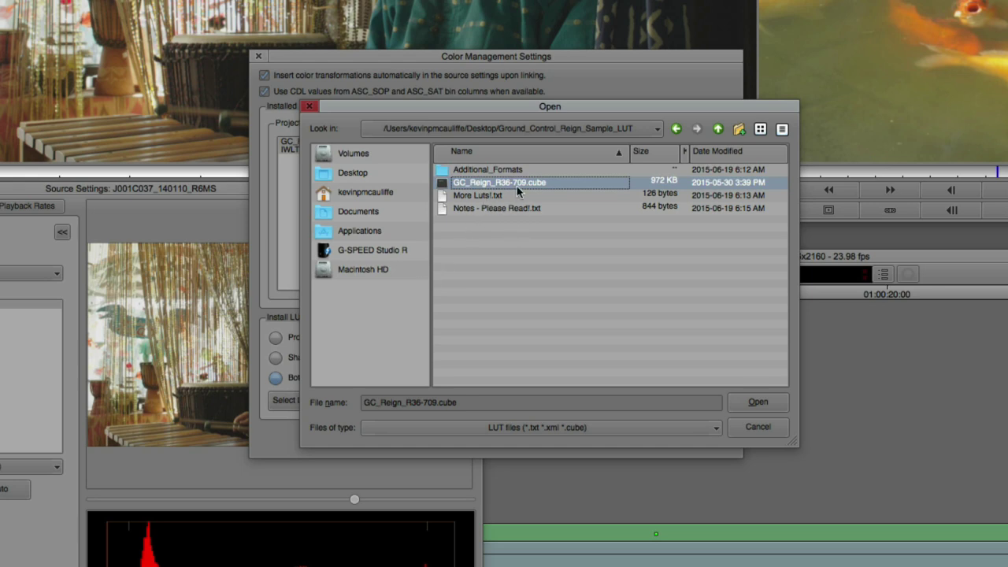
{"action": "left_click", "coordinate": [512, 168]}
{"action": "double_click", "coordinate": [512, 169]}
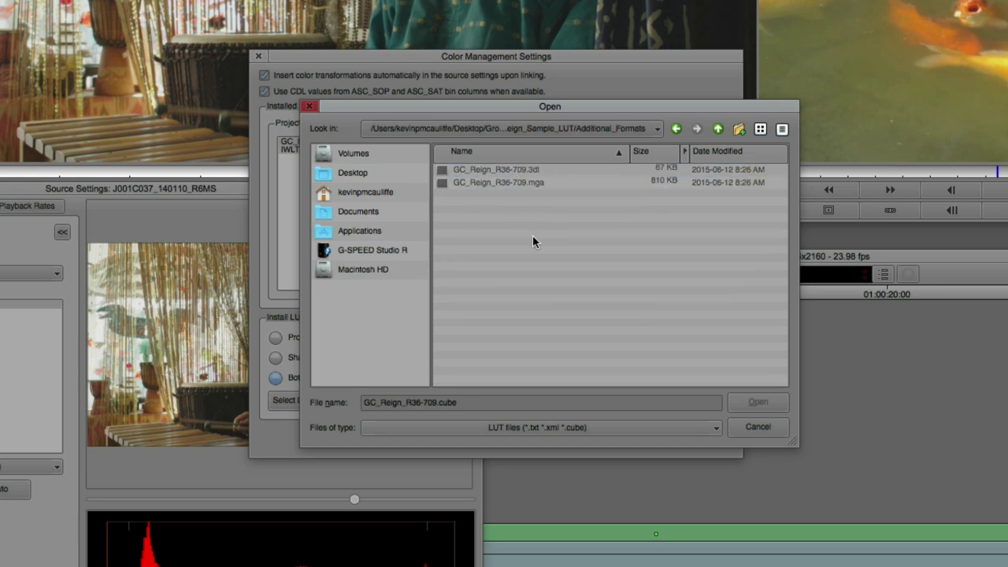
{"action": "left_click", "coordinate": [717, 129]}
{"action": "left_click", "coordinate": [496, 182]}
Step: Examine the installed project and shared LUTs, cancel the LUT file selection and close the Color Management Settings
{"action": "left_click_drag", "start_coordinate": [493, 109], "coordinate": [402, 205]}
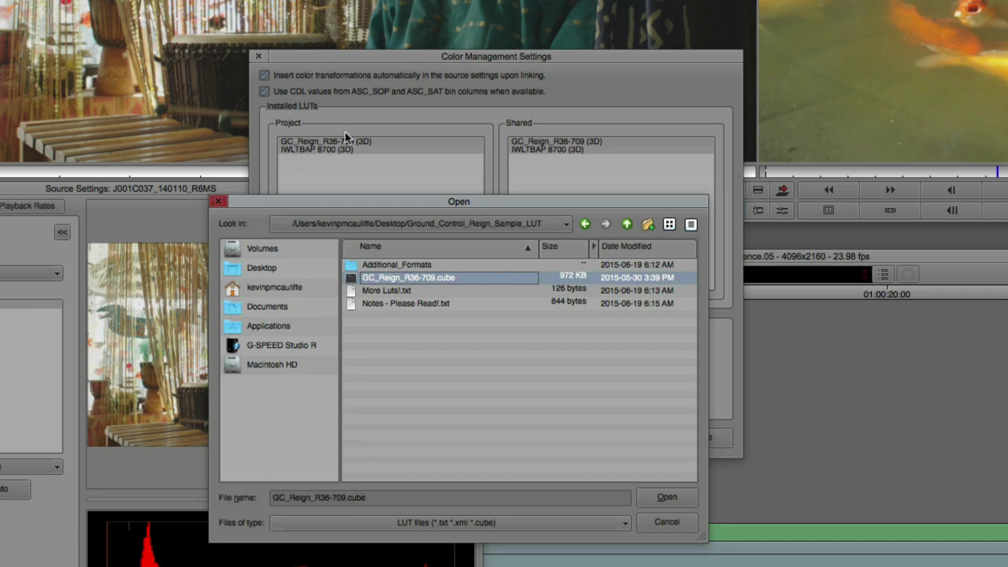
{"action": "left_click_drag", "start_coordinate": [460, 207], "coordinate": [681, 41]}
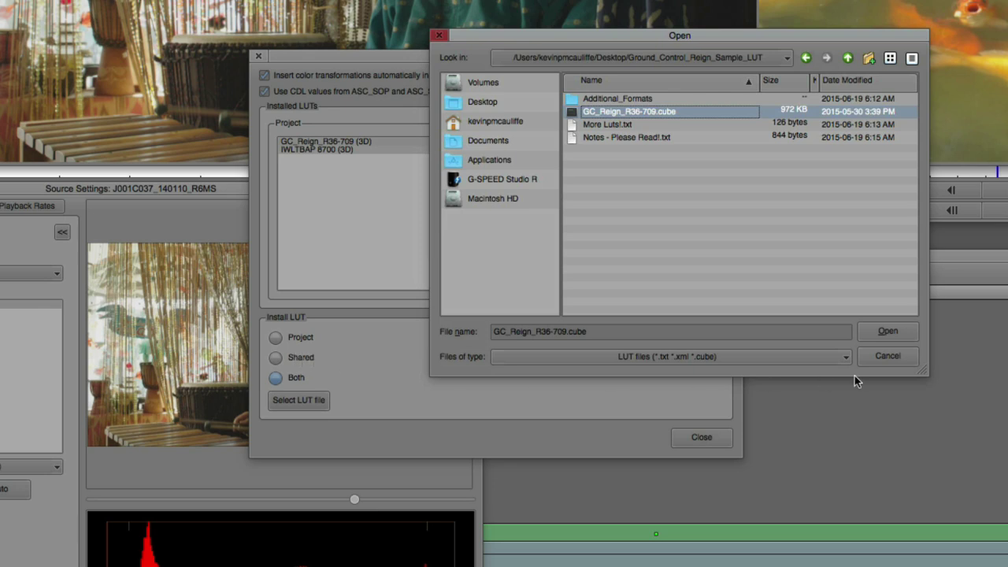
{"action": "left_click", "coordinate": [887, 355]}
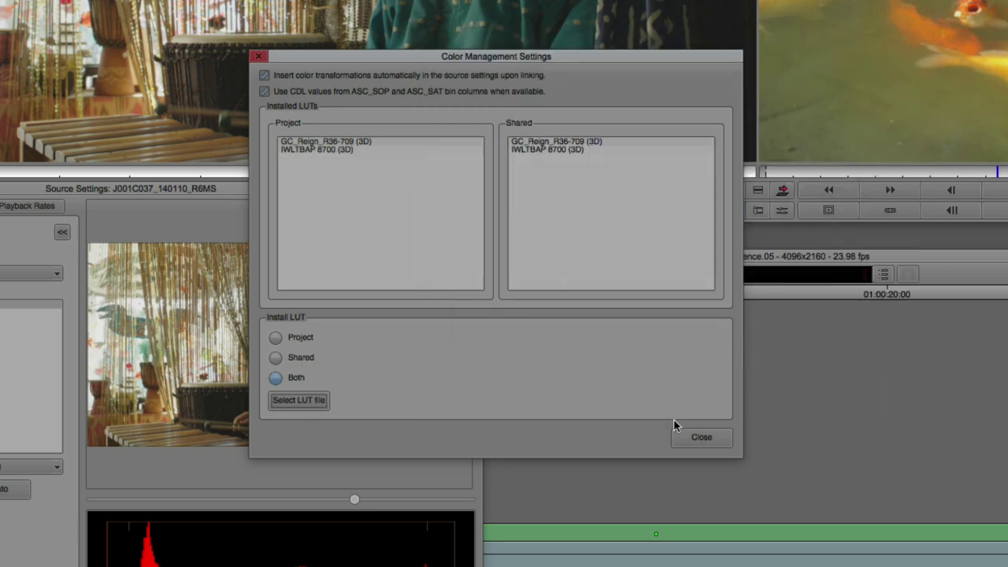
{"action": "left_click", "coordinate": [698, 437]}
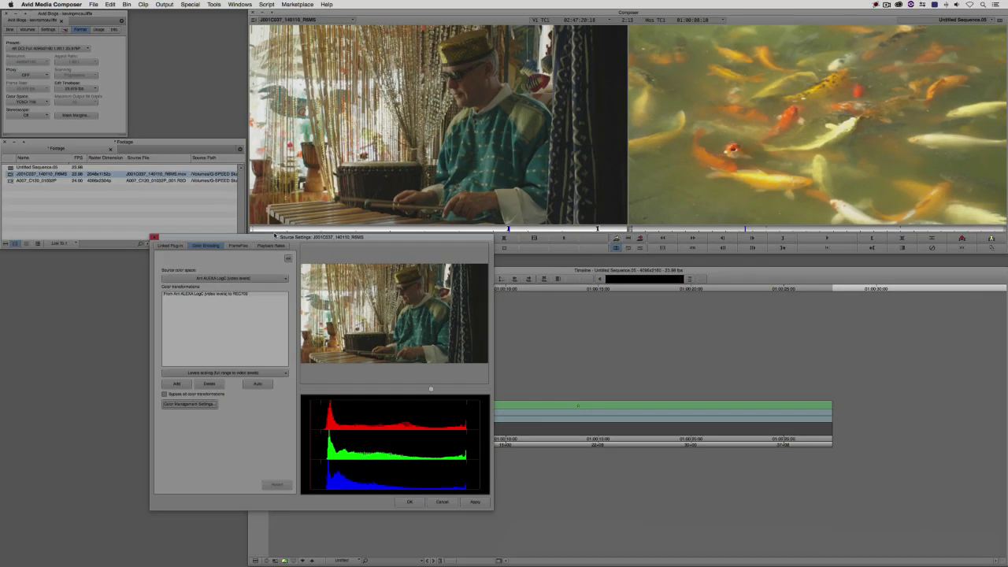
{"action": "left_click_drag", "start_coordinate": [100, 202], "coordinate": [169, 122]}
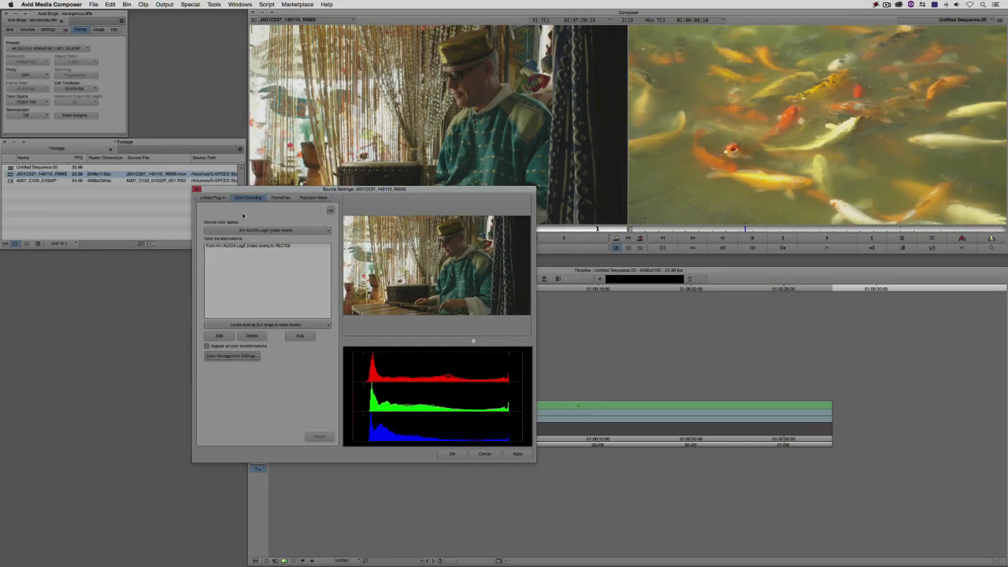
Step: Try the GC_Reign_R36-709 (3D) LUT as an added color transformation on the clip, and delete it from the transformation list
{"action": "left_click", "coordinate": [264, 326]}
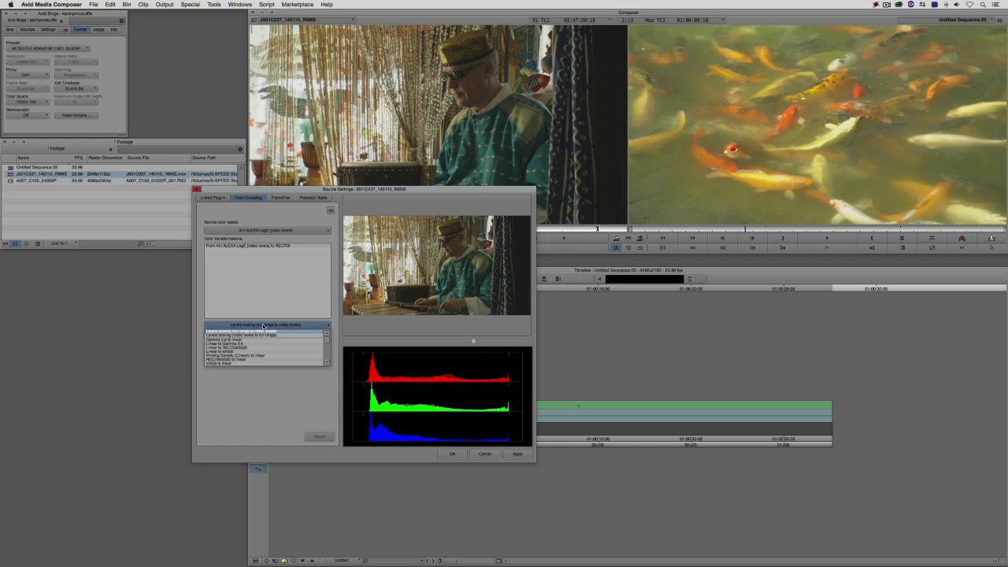
{"action": "scroll", "coordinate": [329, 344], "scroll_direction": "down", "scroll_amount": 2}
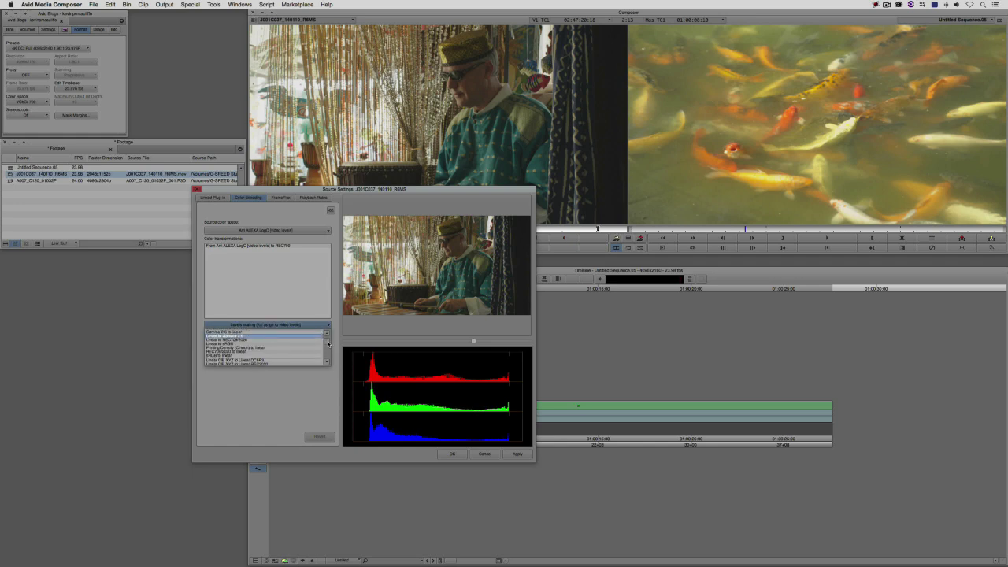
{"action": "scroll", "coordinate": [329, 346], "scroll_direction": "down", "scroll_amount": 5}
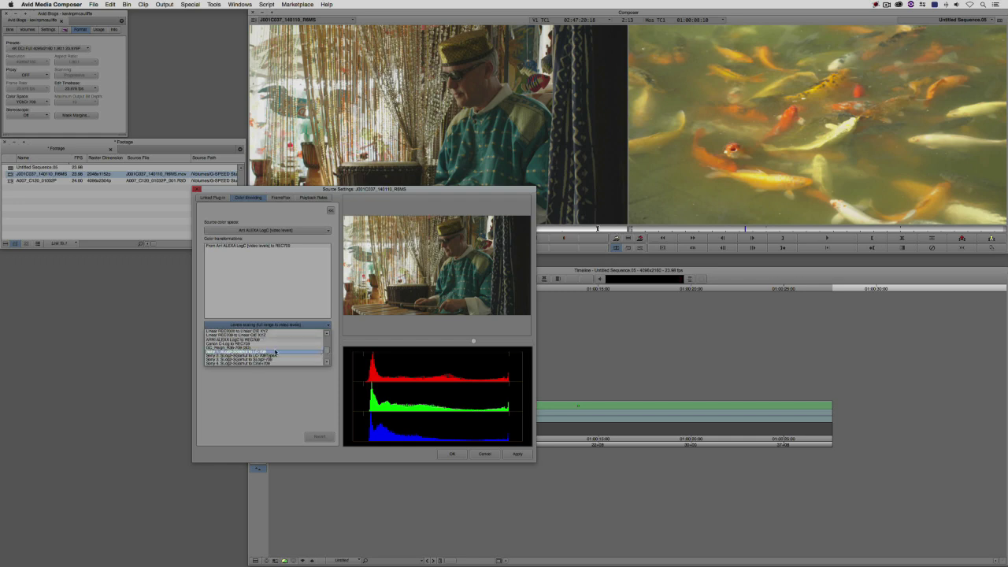
{"action": "left_click", "coordinate": [273, 349]}
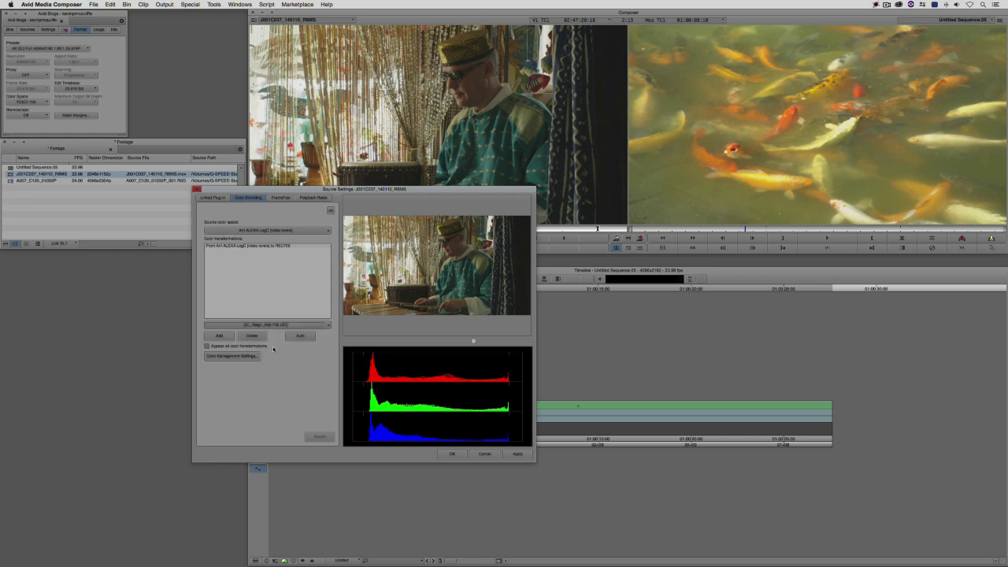
{"action": "left_click", "coordinate": [232, 337]}
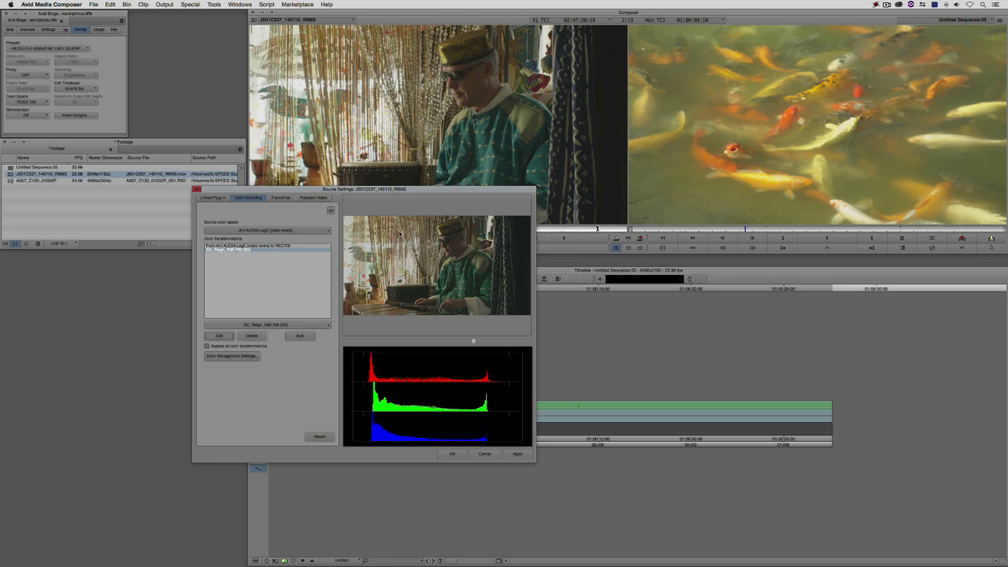
{"action": "left_click", "coordinate": [252, 336]}
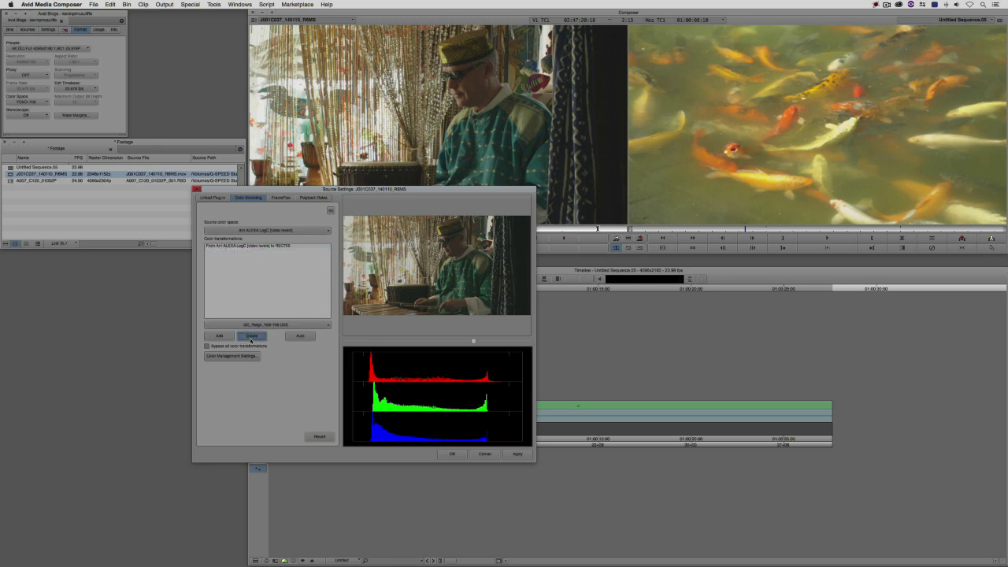
Step: Check the installed LUTs, then add the IWLTBAP 8700 (3D) color transformation to the clip and apply the source settings
{"action": "left_click", "coordinate": [231, 356]}
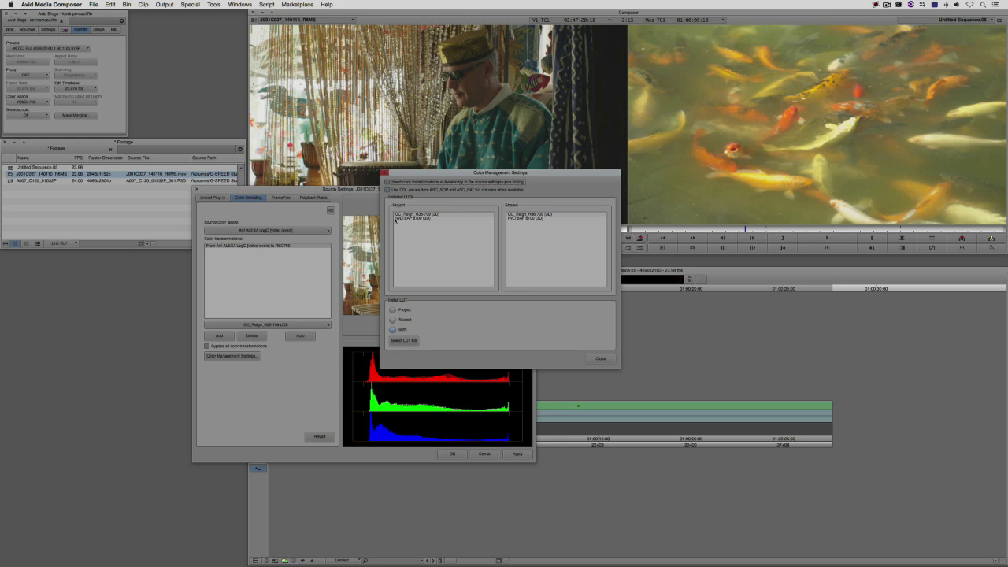
{"action": "left_click", "coordinate": [600, 359]}
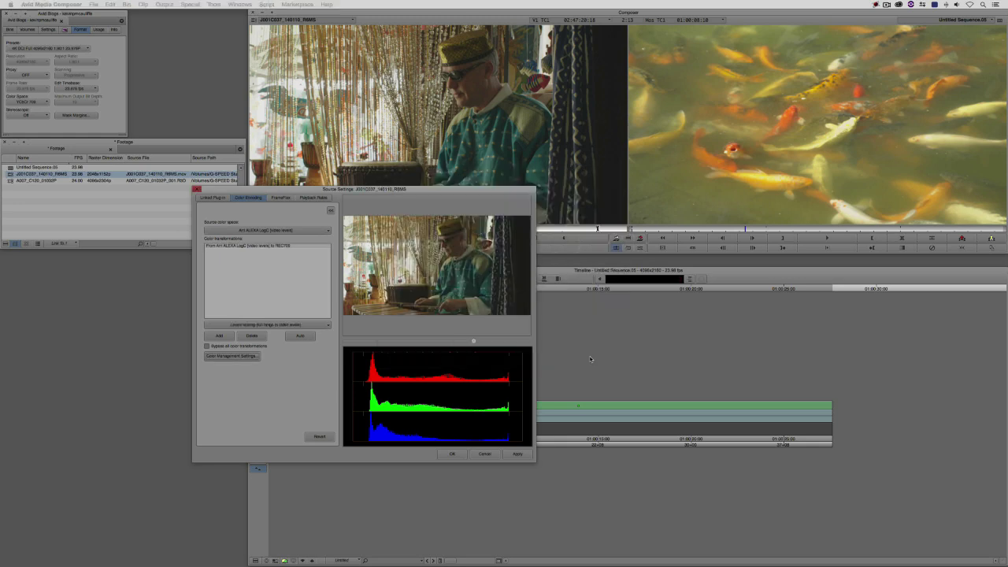
{"action": "left_click", "coordinate": [252, 325]}
{"action": "scroll", "coordinate": [307, 353], "scroll_direction": "down", "scroll_amount": 5}
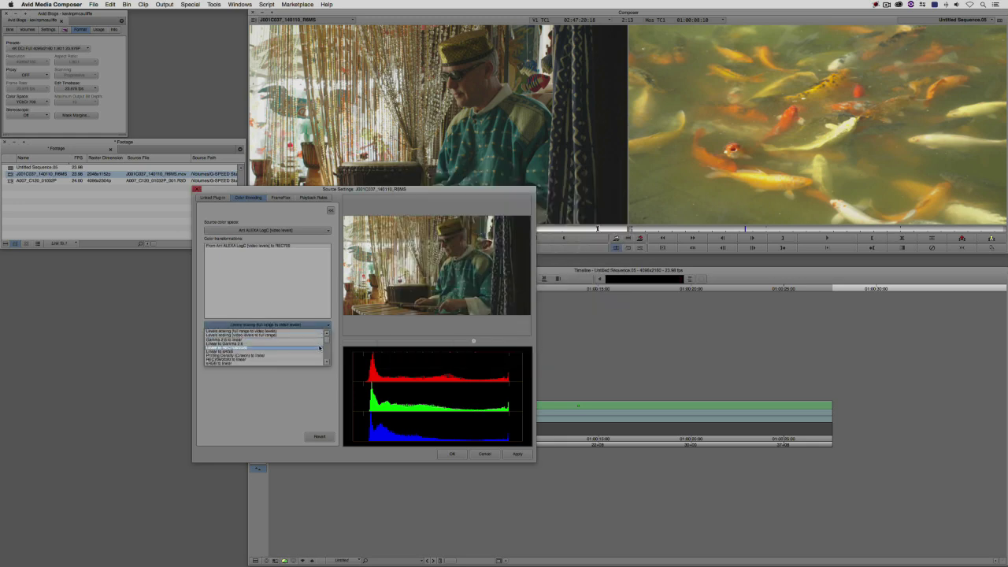
{"action": "scroll", "coordinate": [307, 352], "scroll_direction": "down", "scroll_amount": 5}
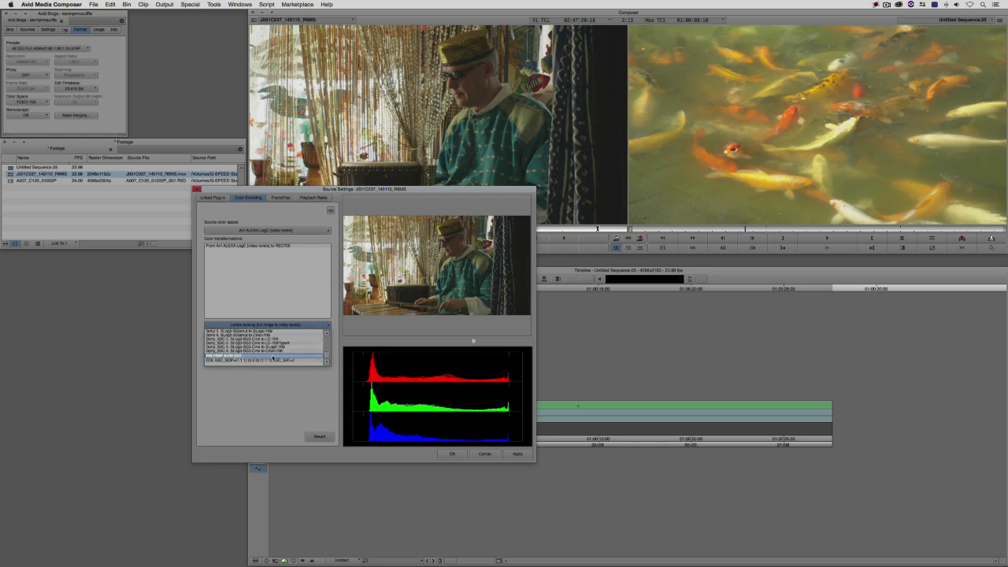
{"action": "left_click", "coordinate": [273, 356]}
{"action": "left_click", "coordinate": [219, 336]}
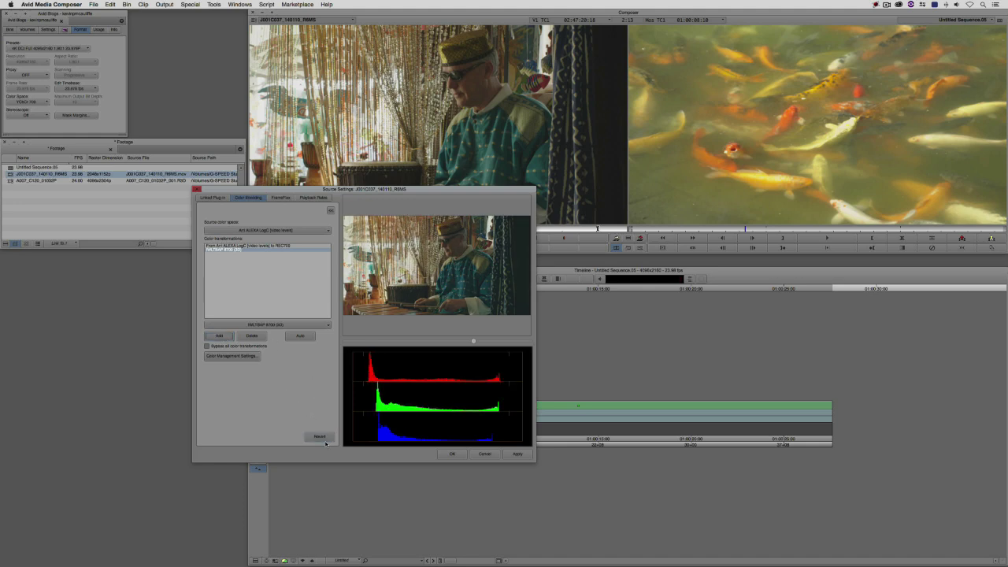
{"action": "left_click", "coordinate": [517, 454]}
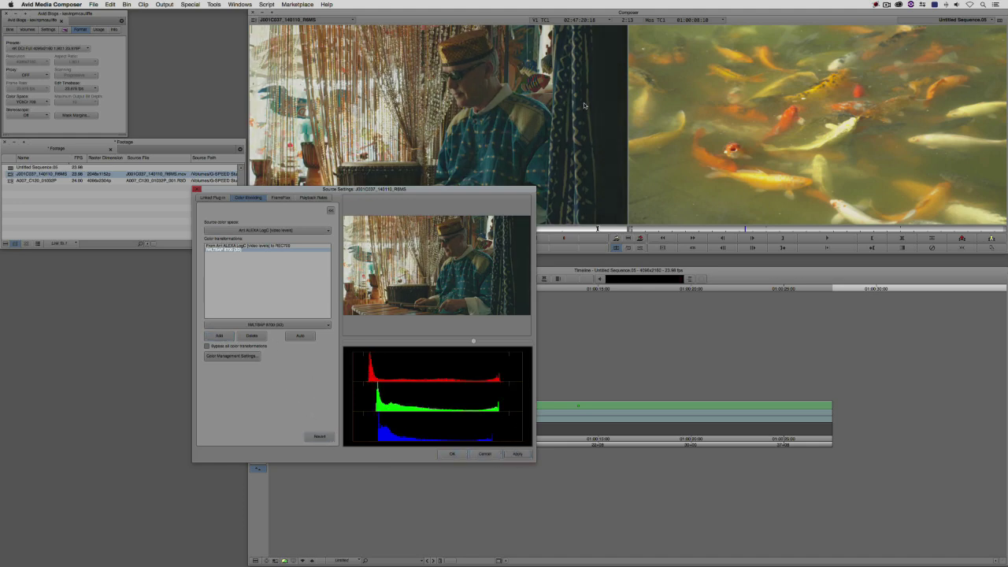
{"action": "left_click", "coordinate": [452, 453]}
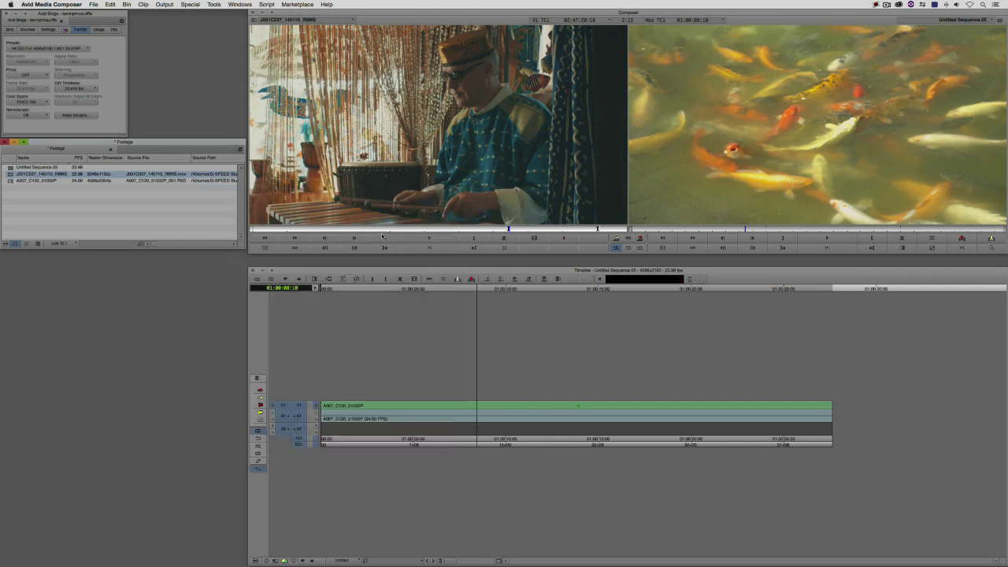
Step: Play the clip with its LUT in the source monitor and return to a frame near its beginning
{"action": "left_click", "coordinate": [353, 232]}
{"action": "key", "text": "space"}
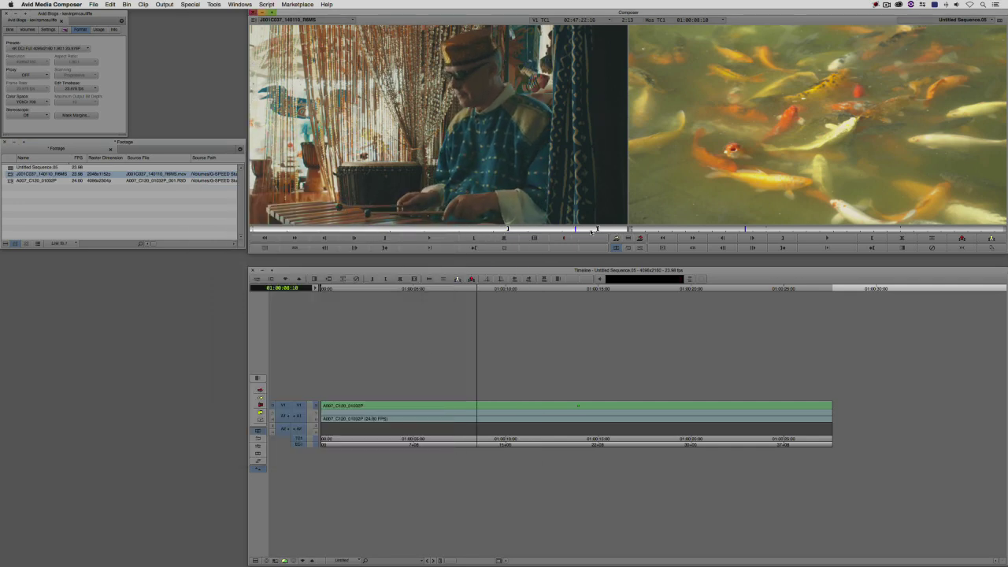
{"action": "left_click", "coordinate": [274, 231]}
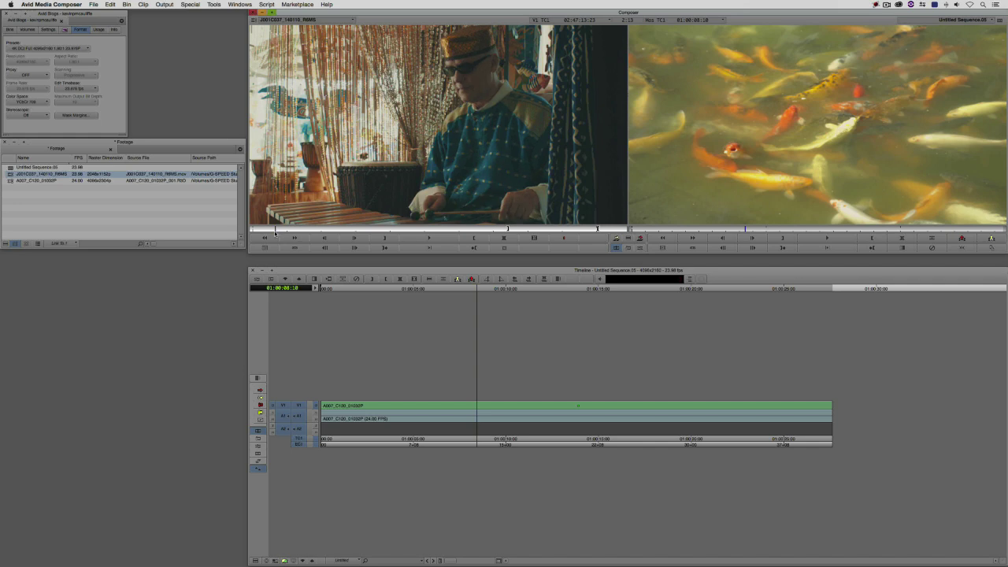
Step: Add edits to the sequence clip near 01:00:08 and at 01:00:16:23, splitting it into three segments
{"action": "mouse_move", "coordinate": [478, 411]}
{"action": "left_mouse_down"}
{"action": "mouse_move", "coordinate": [490, 411]}
{"action": "mouse_move", "coordinate": [480, 411]}
{"action": "left_mouse_up"}
{"action": "left_click", "coordinate": [298, 417]}
{"action": "key", "text": "h"}
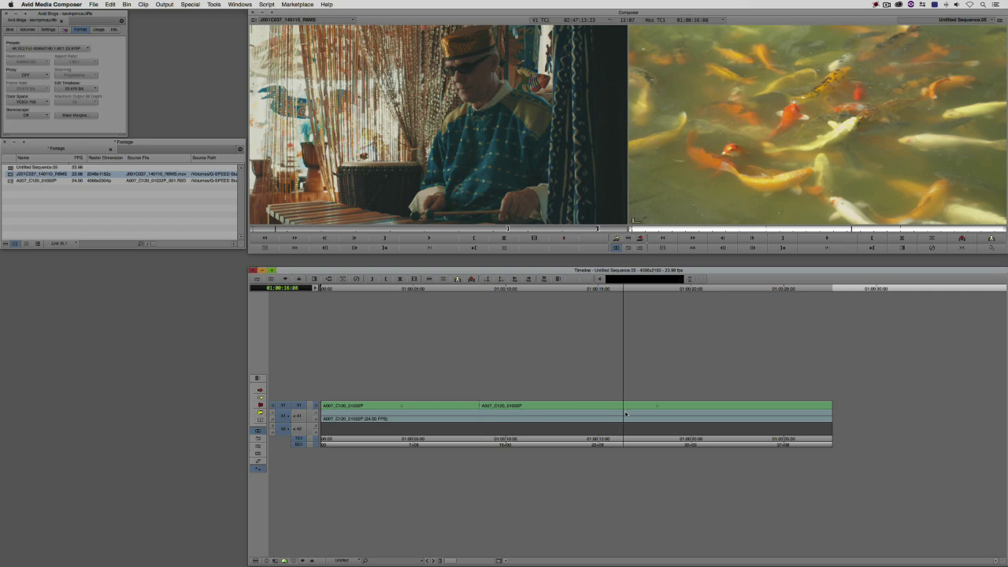
{"action": "left_click", "coordinate": [636, 407]}
{"action": "key", "text": "h"}
Step: Apply the Color LUT image effect to the middle timeline segment and open it for editing at 01:00:13:01
{"action": "key", "text": "super+8"}
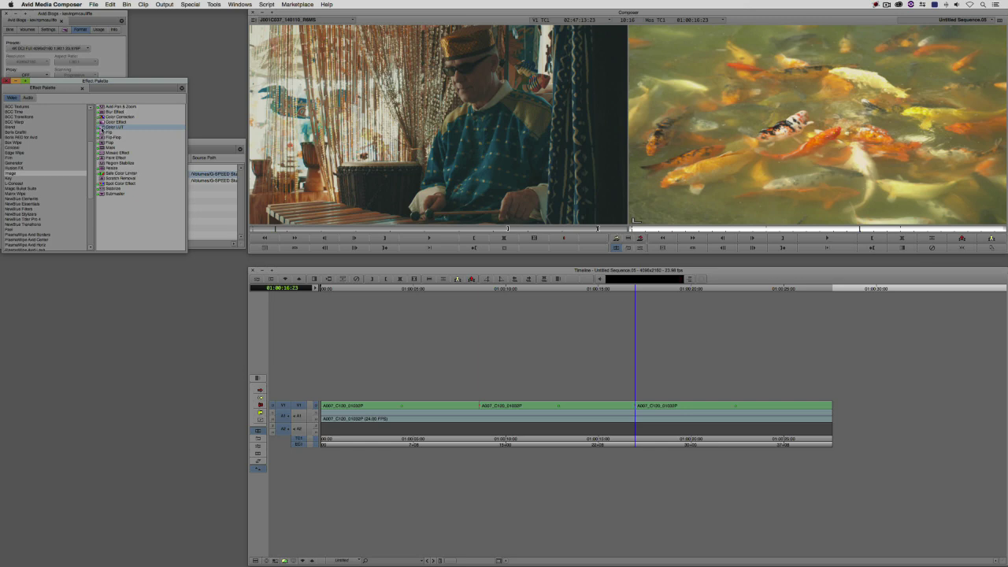
{"action": "left_click_drag", "start_coordinate": [101, 130], "coordinate": [557, 405]}
{"action": "left_click", "coordinate": [563, 413]}
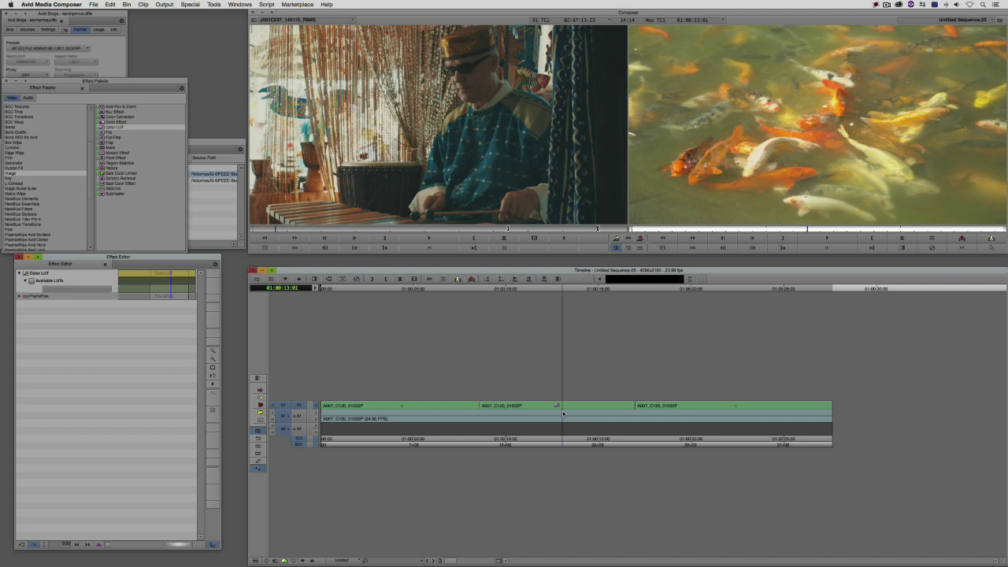
{"action": "left_click", "coordinate": [562, 410]}
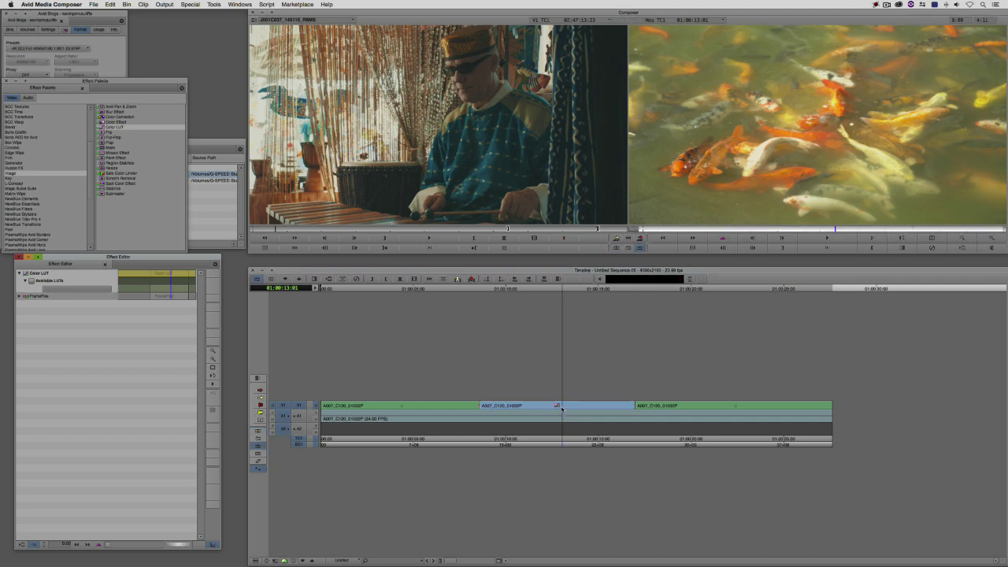
Step: Try the IWLTBAP 8700 (3D) LUT in the Color LUT effect, and set it to GC_Reign_R36-709 (3D)
{"action": "left_click", "coordinate": [67, 290]}
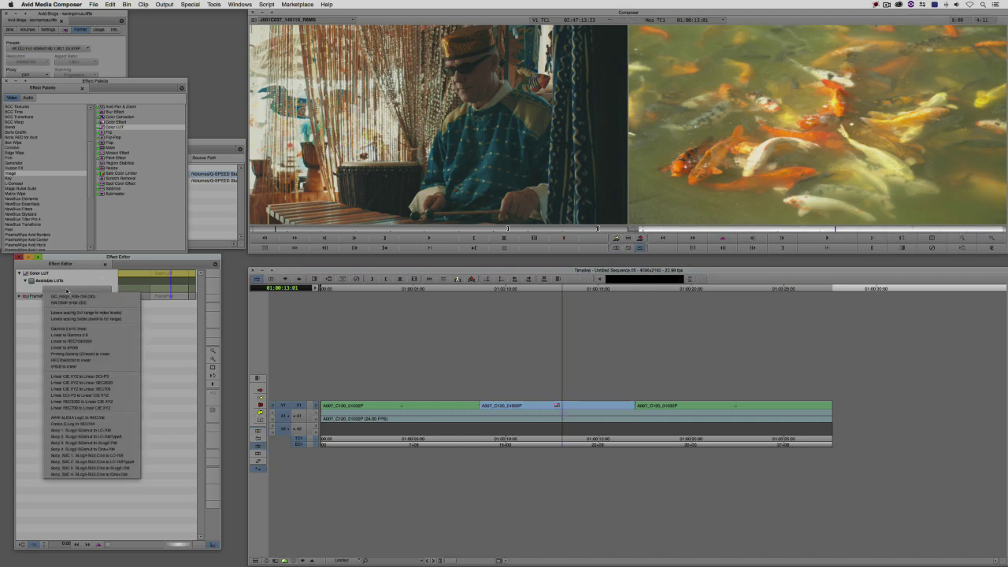
{"action": "left_click", "coordinate": [92, 303]}
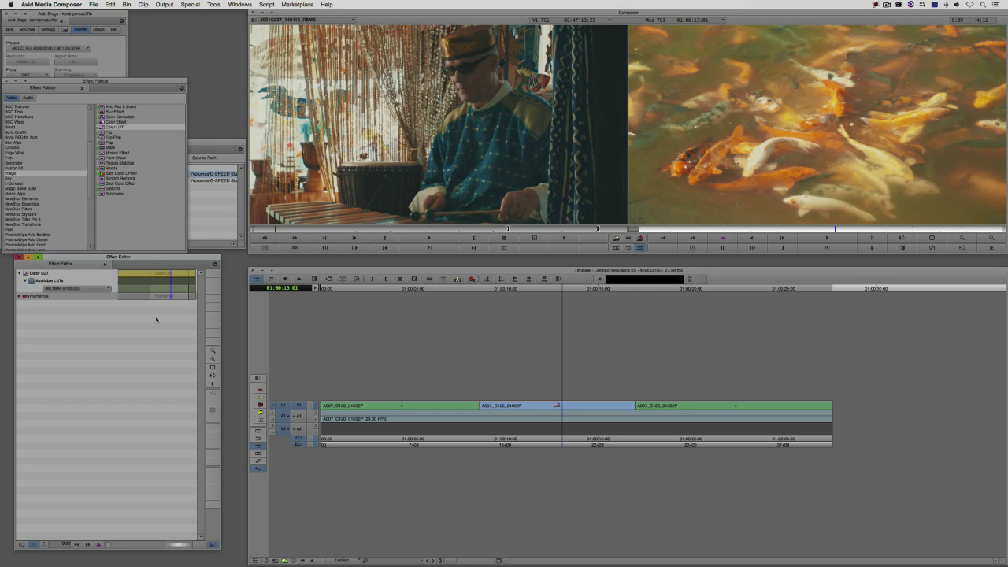
{"action": "left_click", "coordinate": [102, 286]}
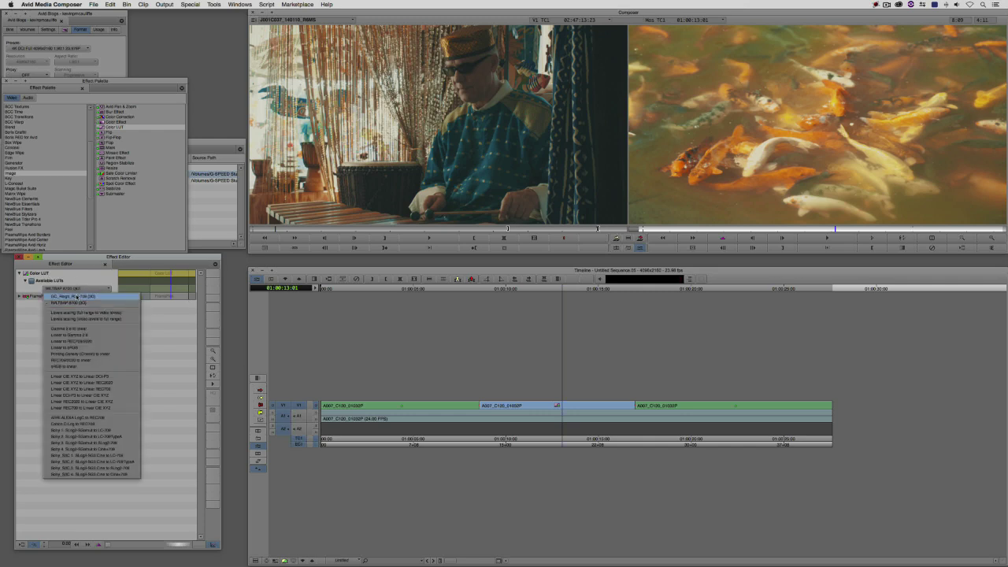
{"action": "left_click", "coordinate": [76, 297]}
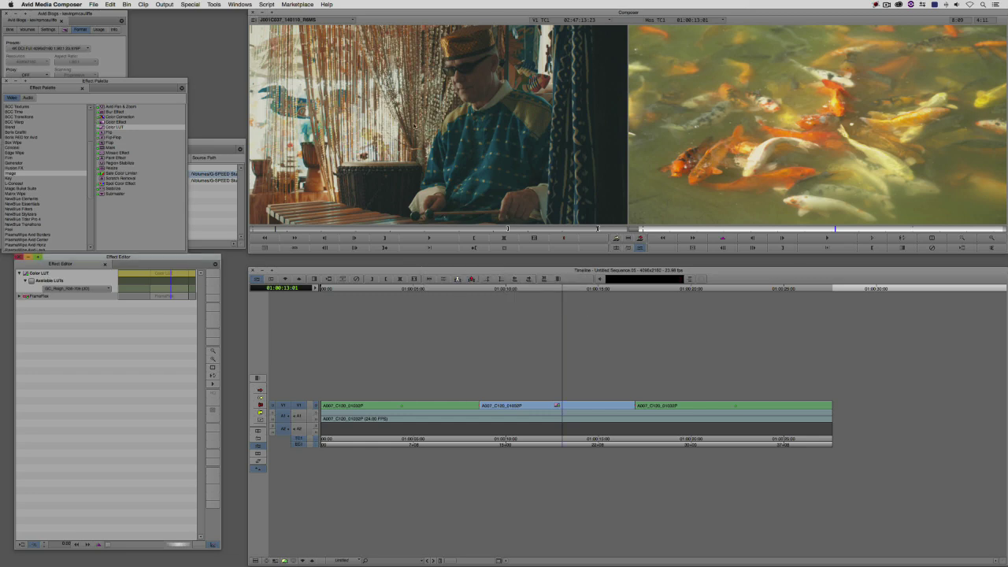
Step: Set the project's mask margins to the 2.35:1 preset and apply the target settings
{"action": "left_click", "coordinate": [115, 48]}
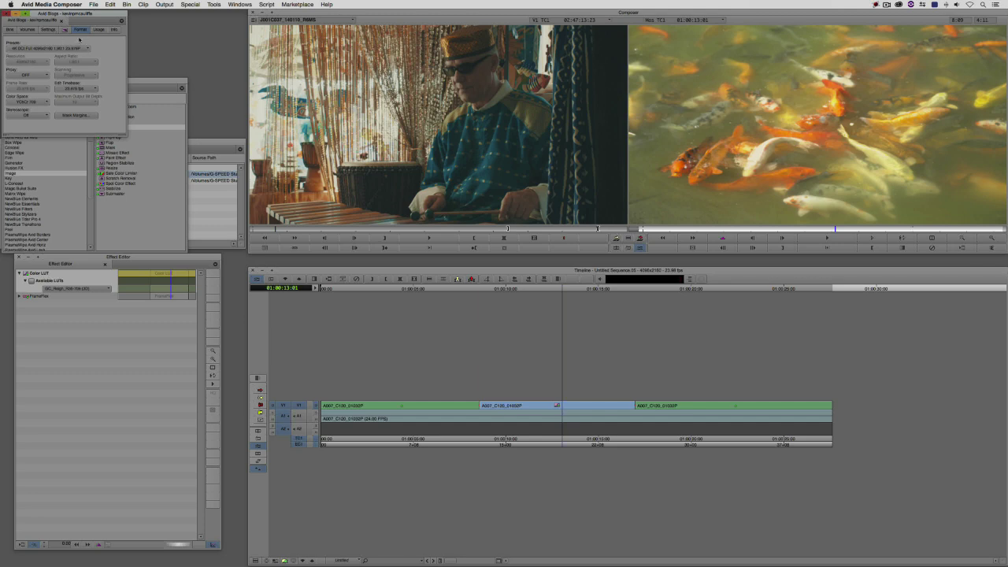
{"action": "left_click", "coordinate": [73, 115]}
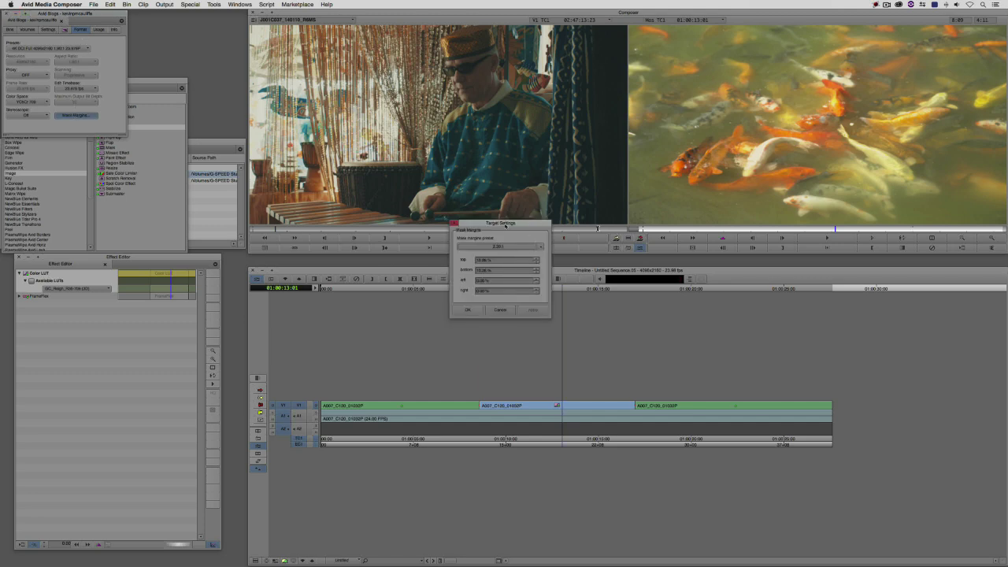
{"action": "left_click", "coordinate": [495, 247]}
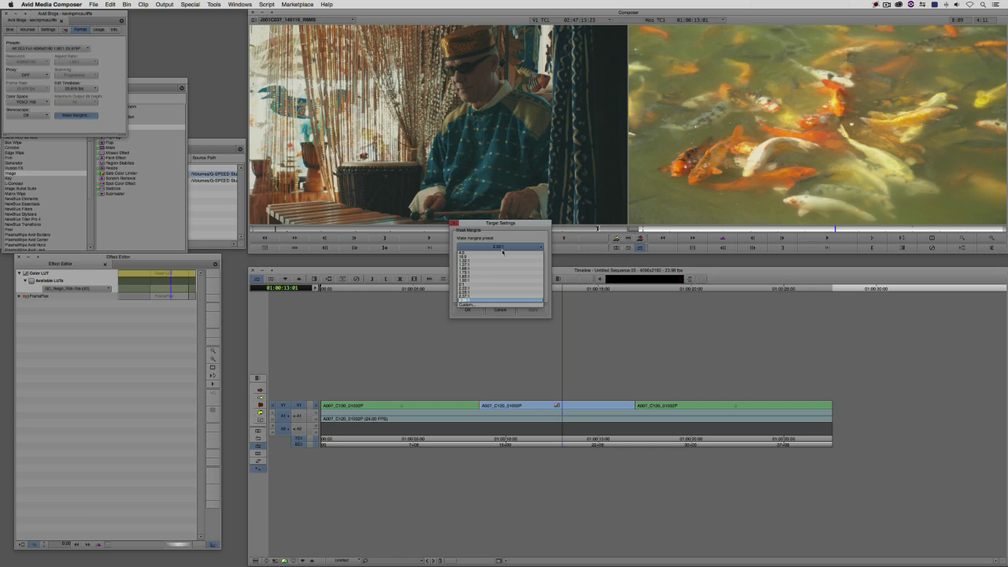
{"action": "left_click", "coordinate": [498, 293]}
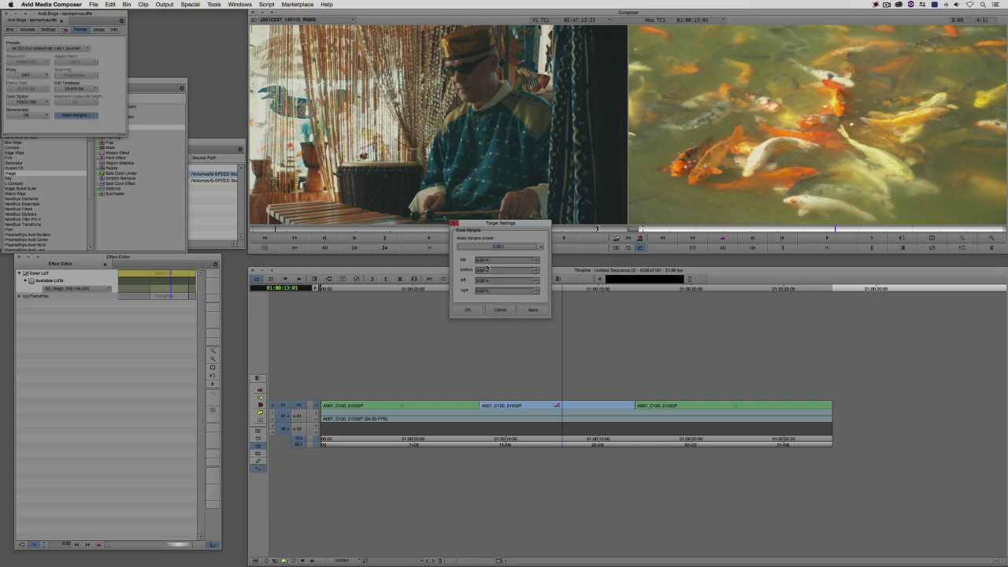
{"action": "left_click", "coordinate": [532, 310]}
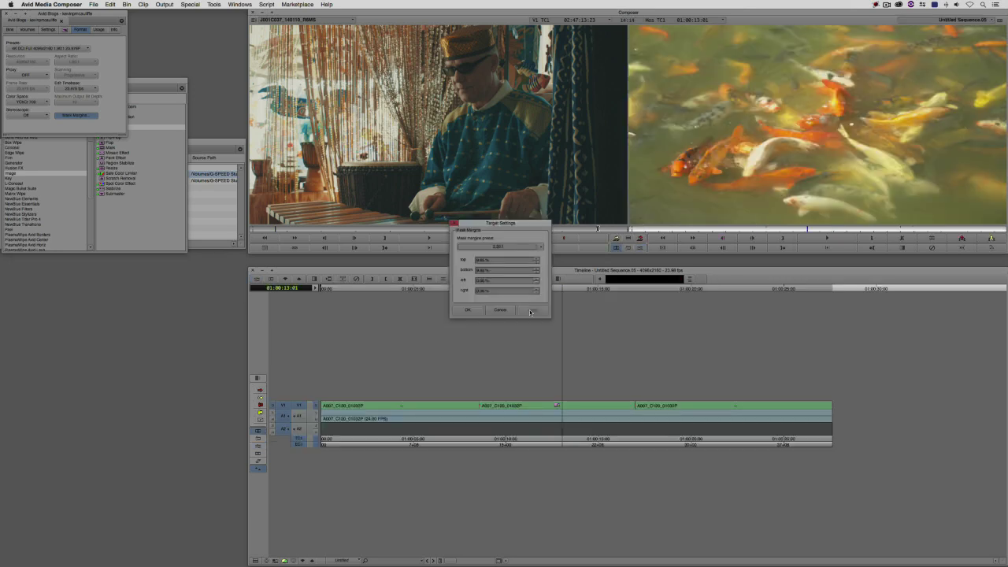
{"action": "left_click", "coordinate": [468, 309]}
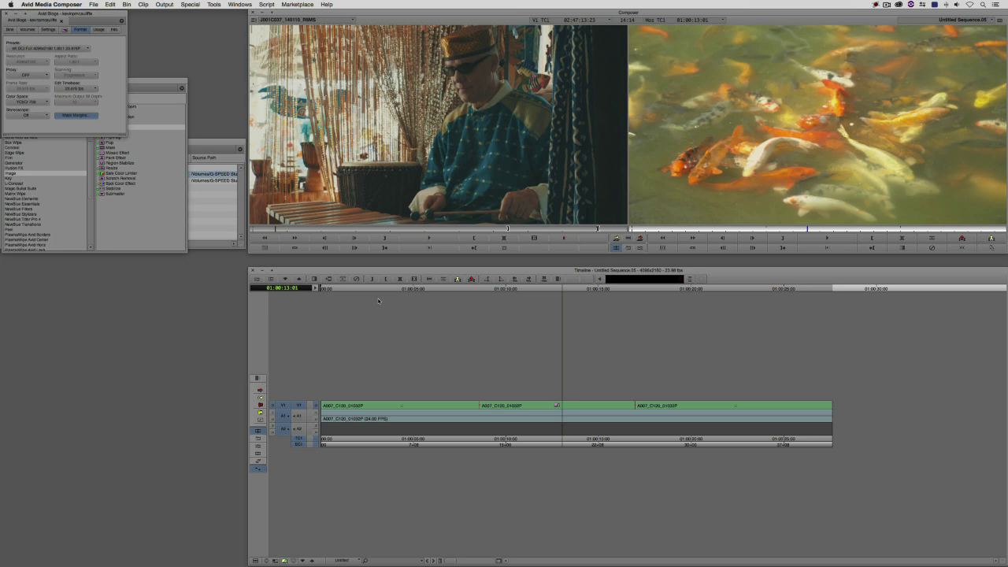
Step: Turn on a black target mask for the sequence image in the record monitor
{"action": "left_click", "coordinate": [604, 45]}
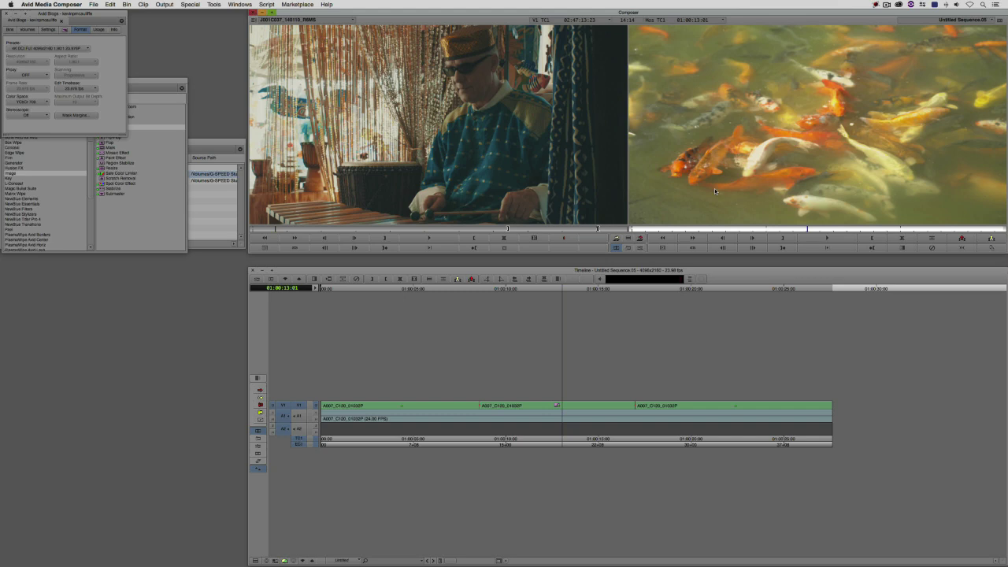
{"action": "right_click", "coordinate": [727, 160]}
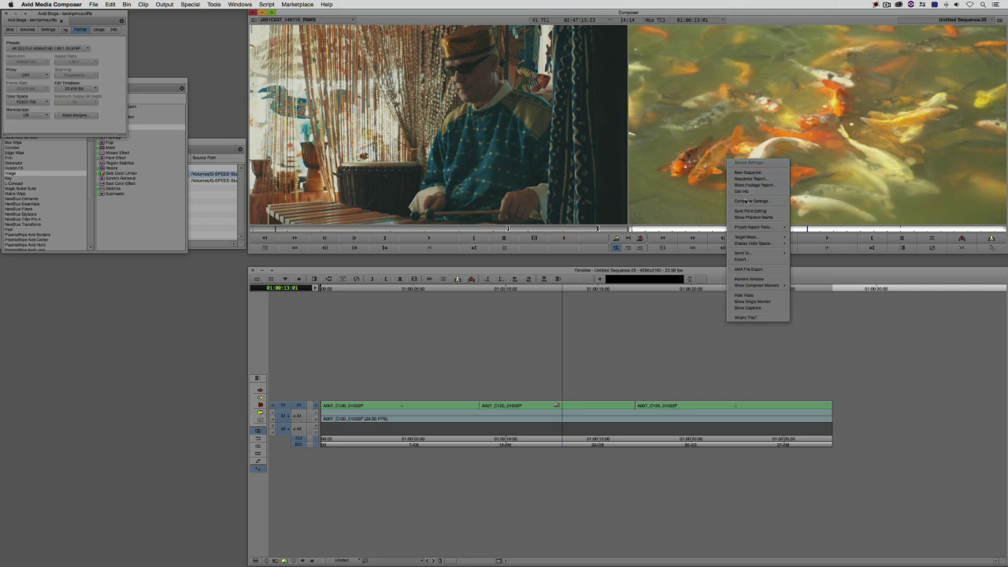
{"action": "mouse_move", "coordinate": [755, 237]}
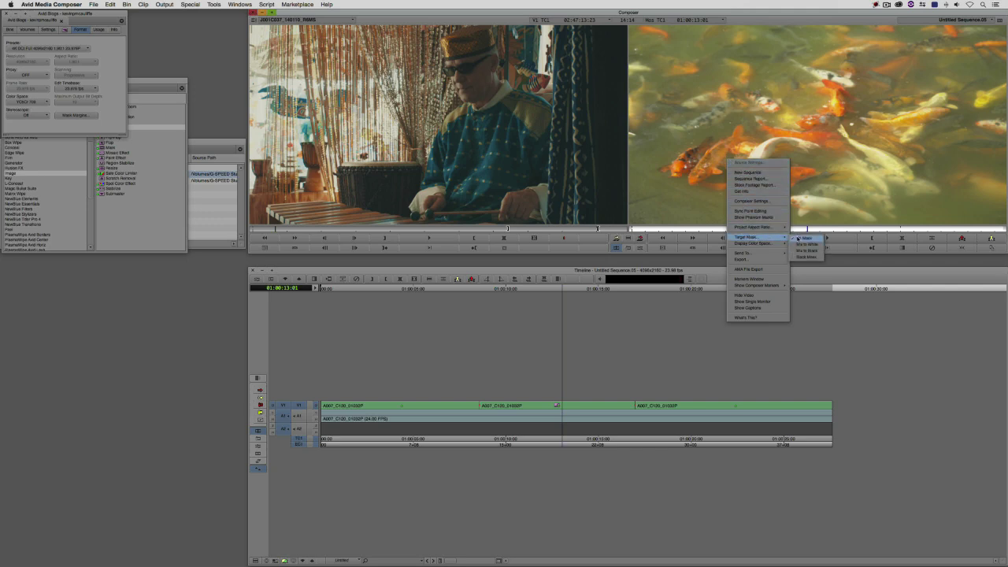
{"action": "left_click", "coordinate": [811, 250]}
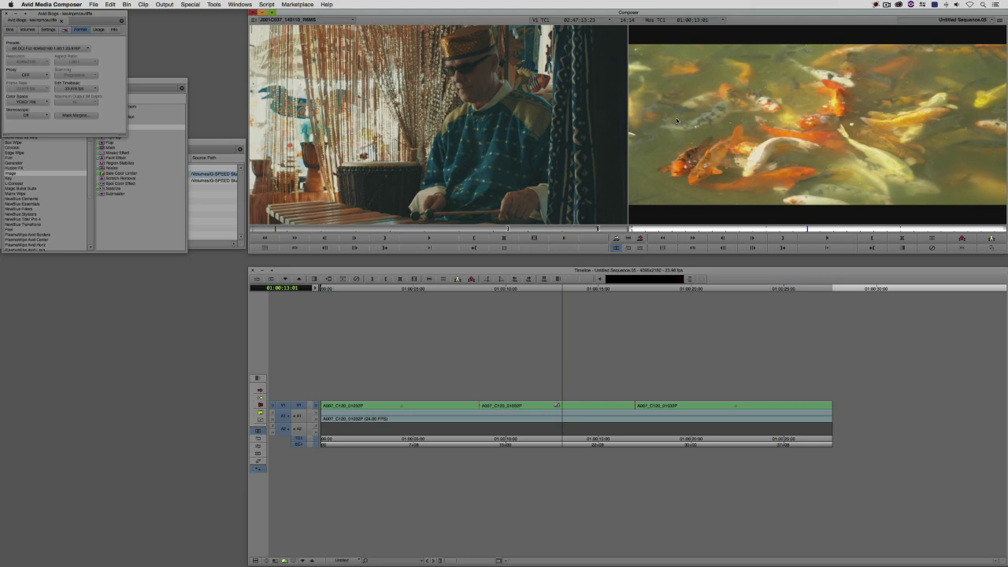
Step: Try the Project display color space on the record monitor, and set it back to REC709
{"action": "right_click", "coordinate": [712, 124]}
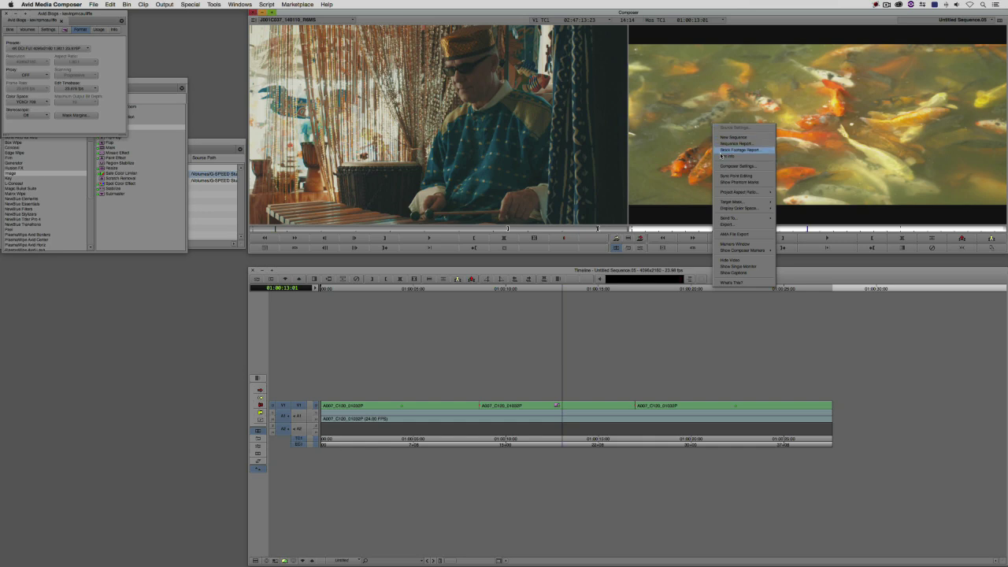
{"action": "mouse_move", "coordinate": [723, 209]}
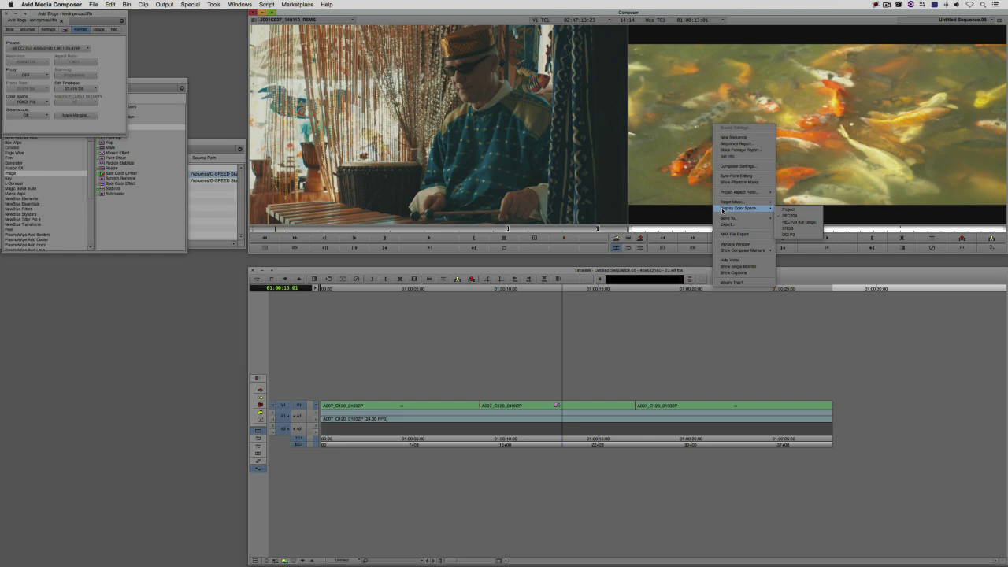
{"action": "left_click", "coordinate": [787, 210]}
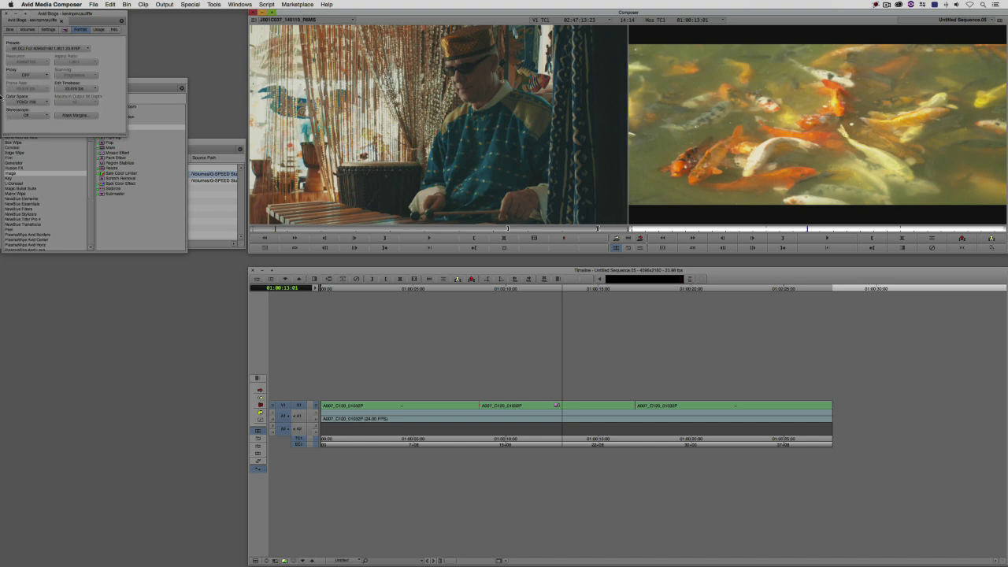
{"action": "right_click", "coordinate": [688, 186]}
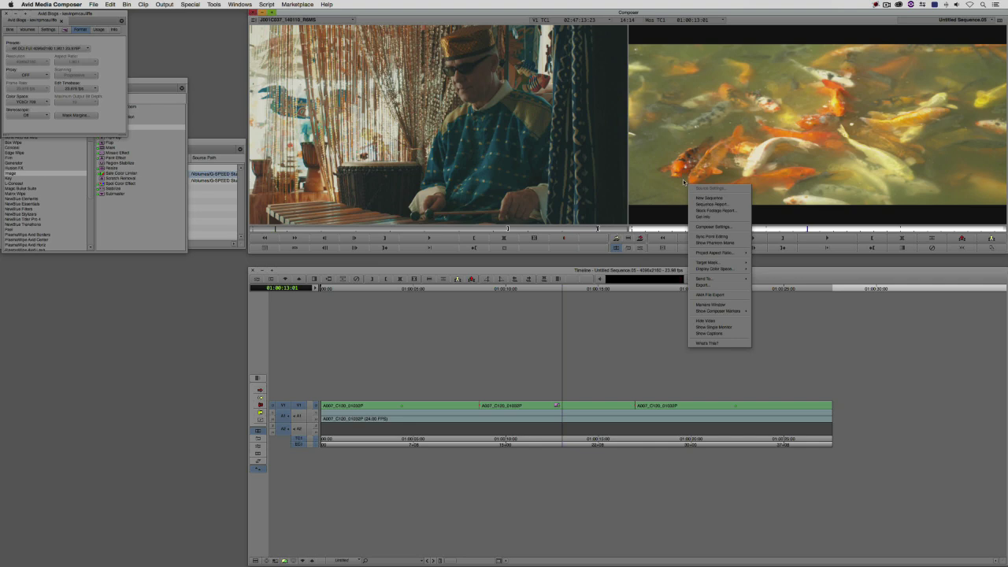
{"action": "mouse_move", "coordinate": [706, 269]}
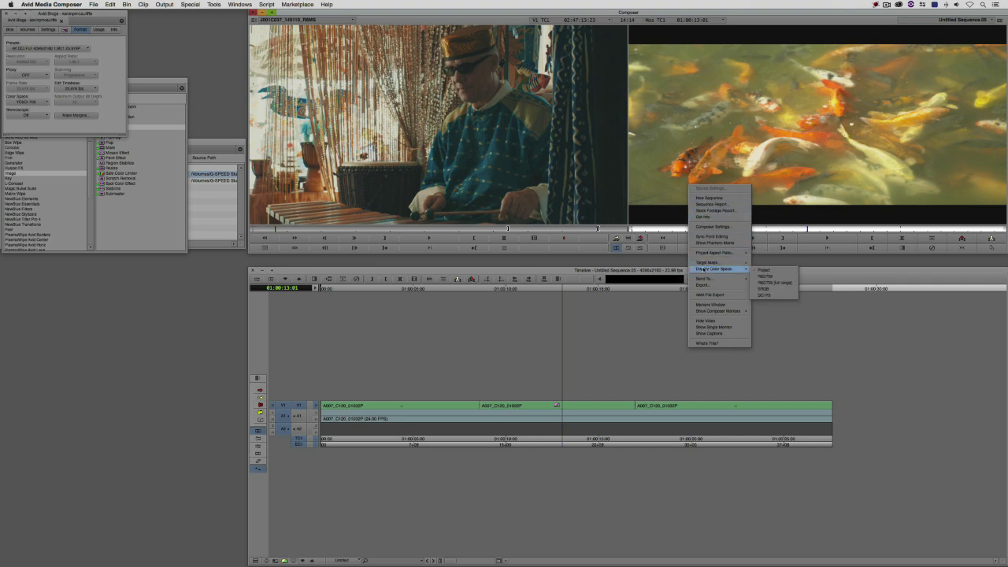
{"action": "left_click", "coordinate": [782, 278]}
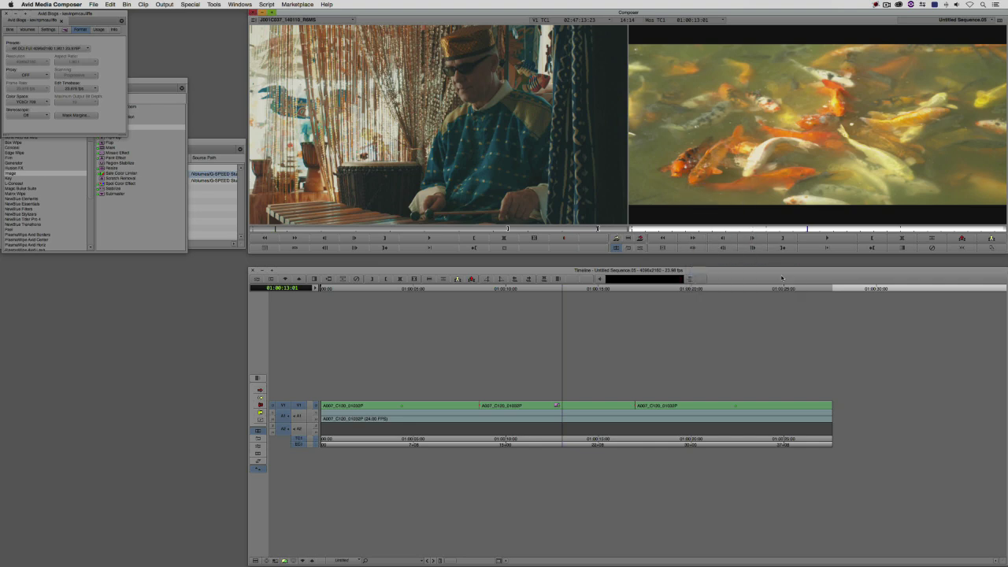
Step: Turn off the target mask for the sequence image in the record monitor
{"action": "right_click", "coordinate": [733, 159]}
{"action": "mouse_move", "coordinate": [767, 242]}
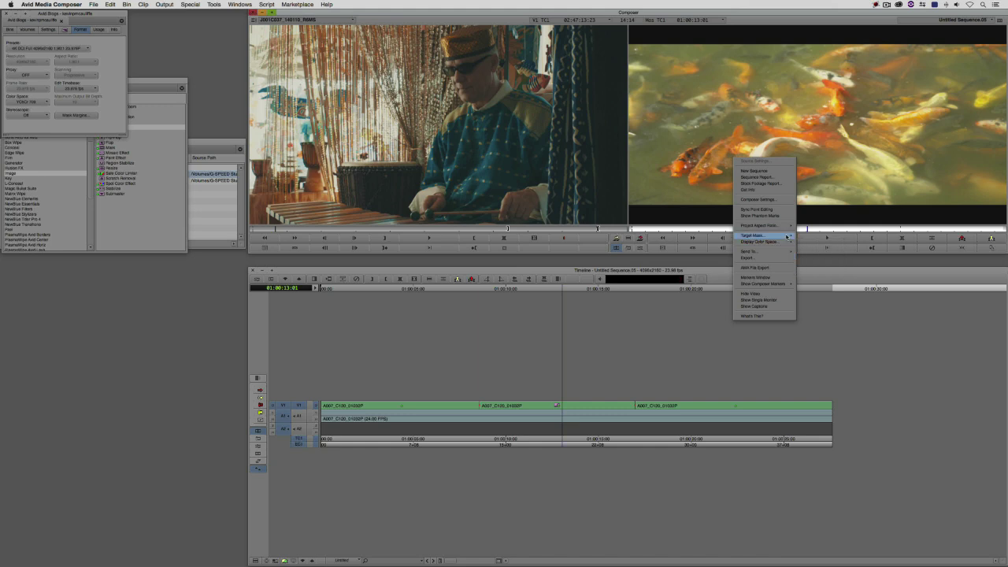
{"action": "left_click", "coordinate": [810, 236]}
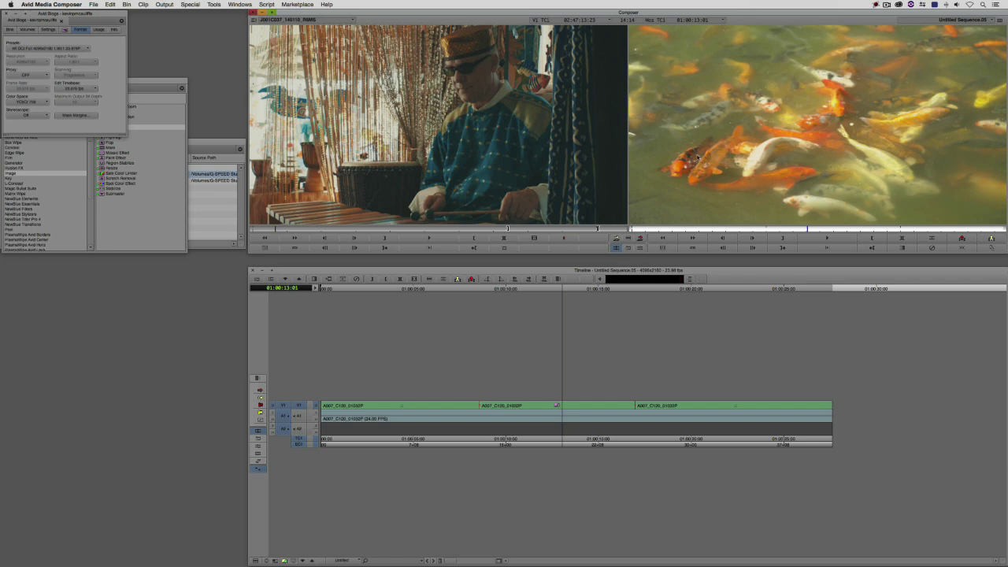
Step: Open the Color Info tool for reading the RGB values of the video with and without the LUT
{"action": "left_click", "coordinate": [215, 4]}
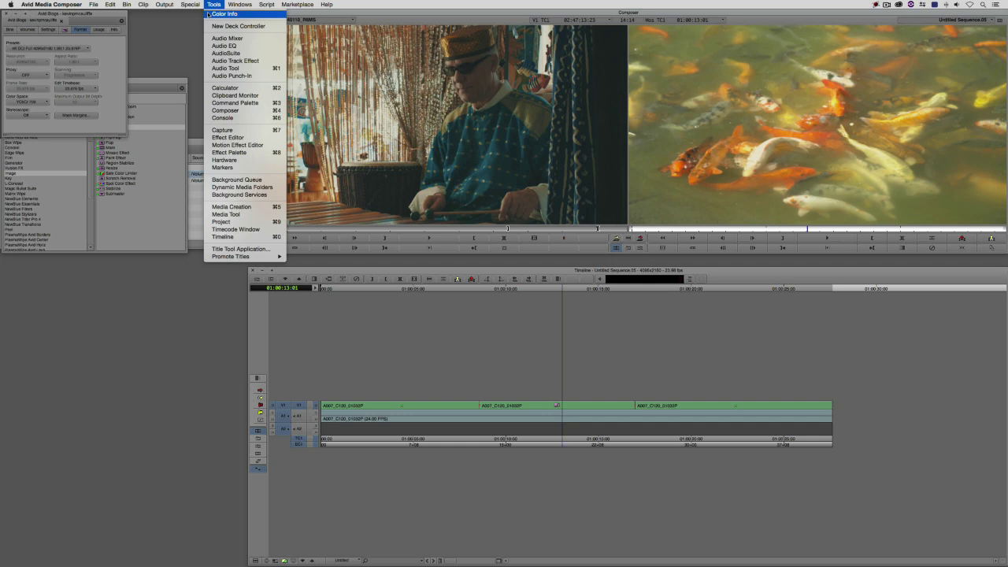
{"action": "left_click", "coordinate": [209, 13]}
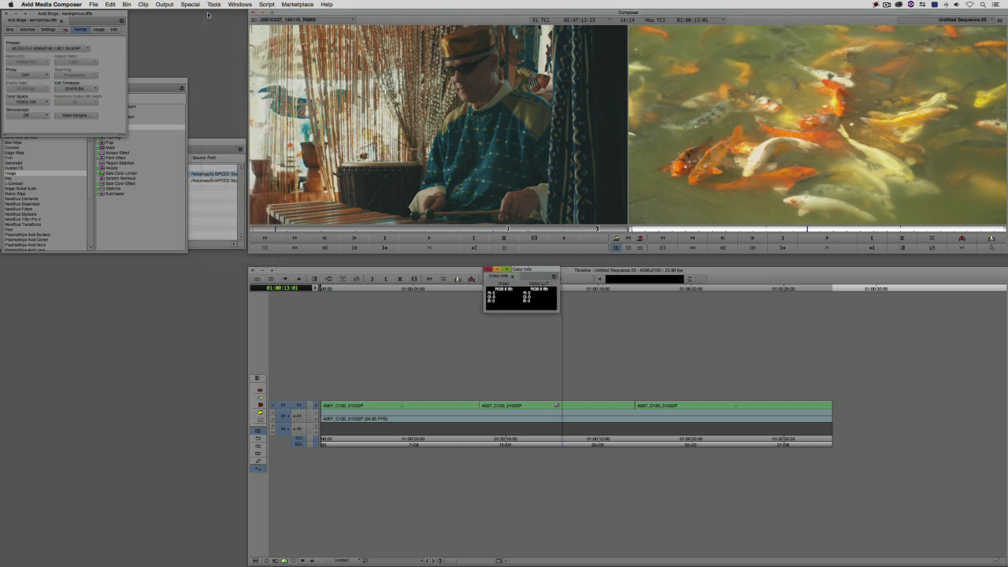